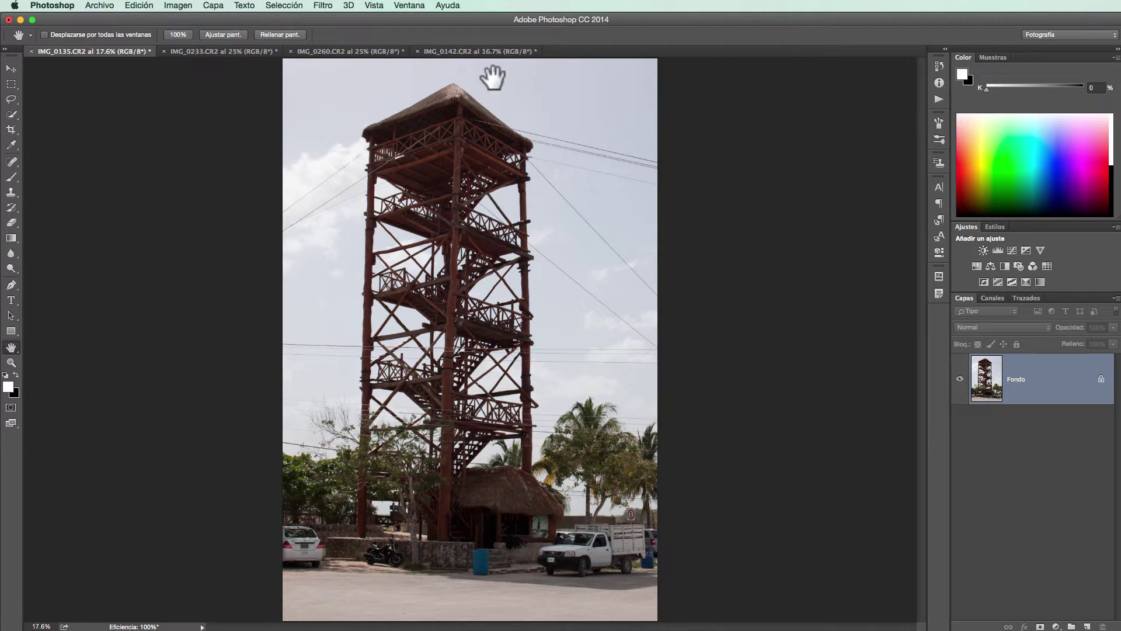
# Step: Switch to the IMG_0142.CR2 document showing the woman beside the Cobá sign
pyautogui.click(476, 52)
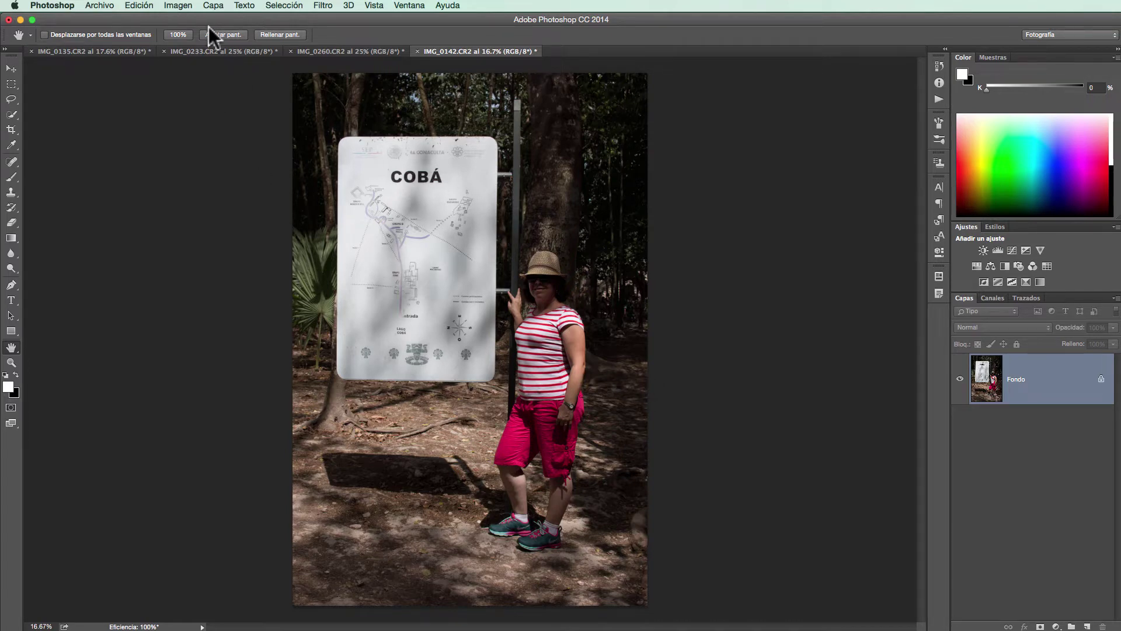
# Step: Duplicate the Cobá photo via Imagen > Duplicar as a new document named 'HDR', then return to it
pyautogui.click(177, 5)
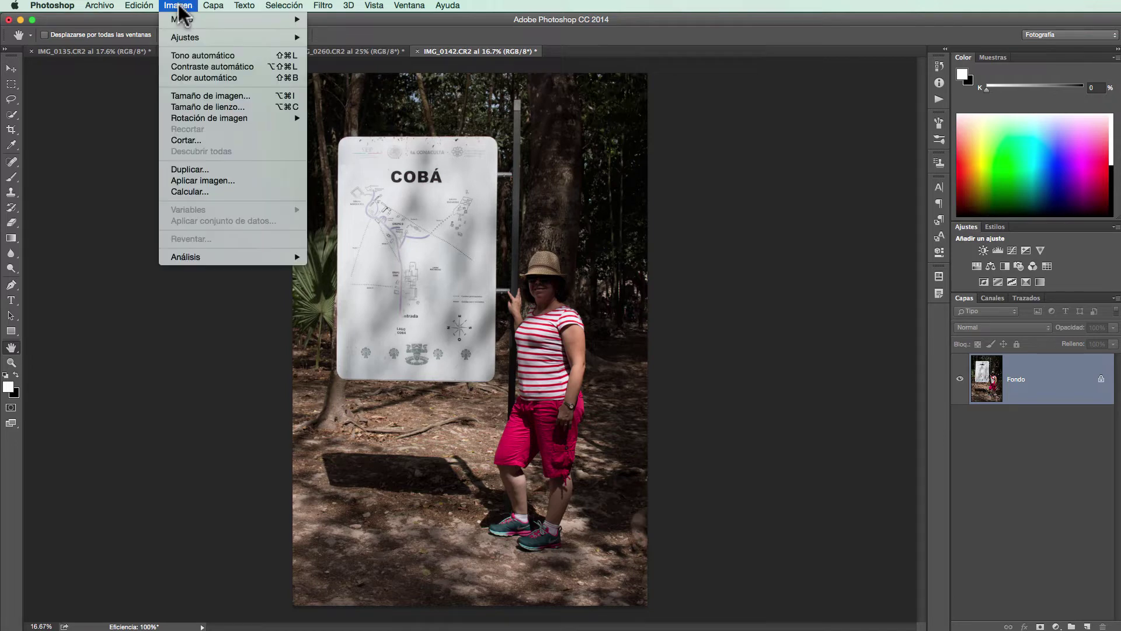
pyautogui.click(244, 170)
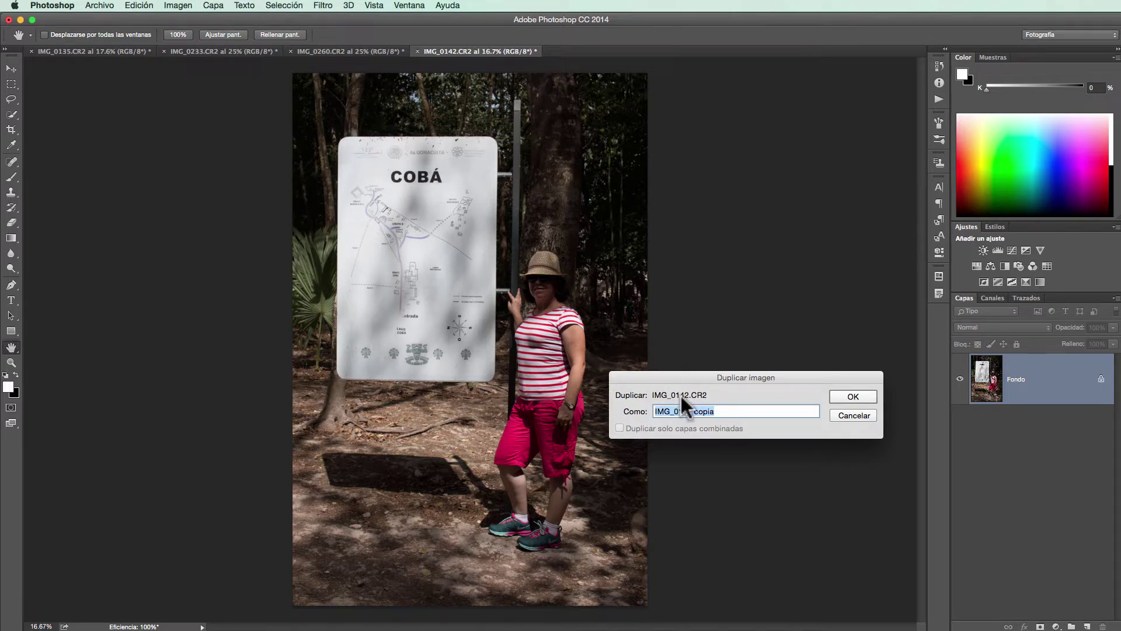
pyautogui.write('HDR')
pyautogui.click(842, 396)
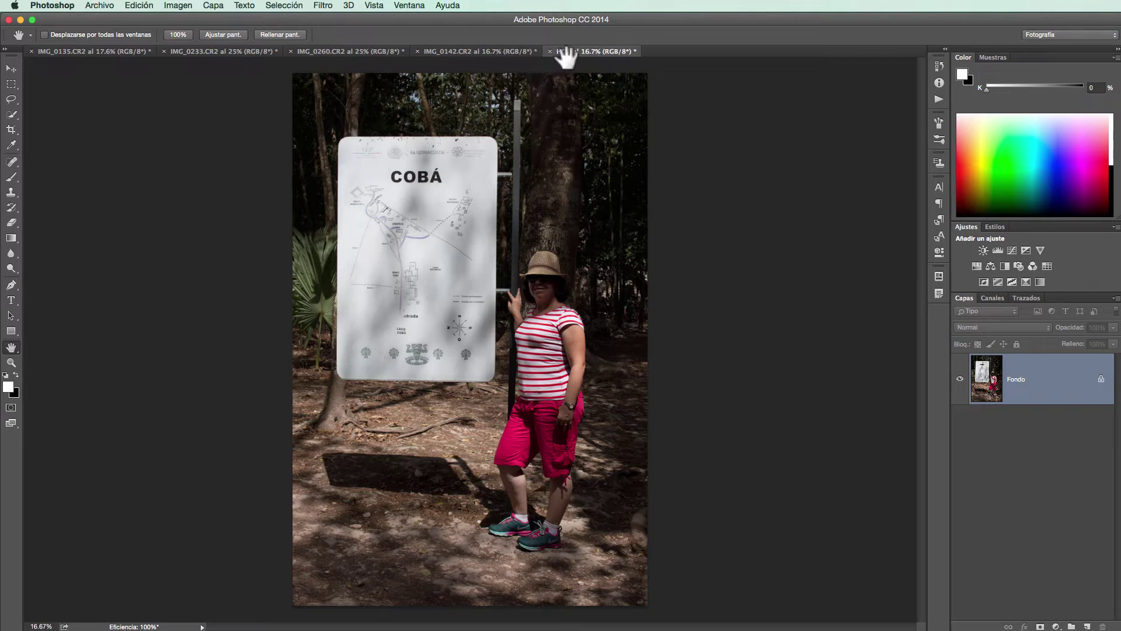
pyautogui.click(509, 54)
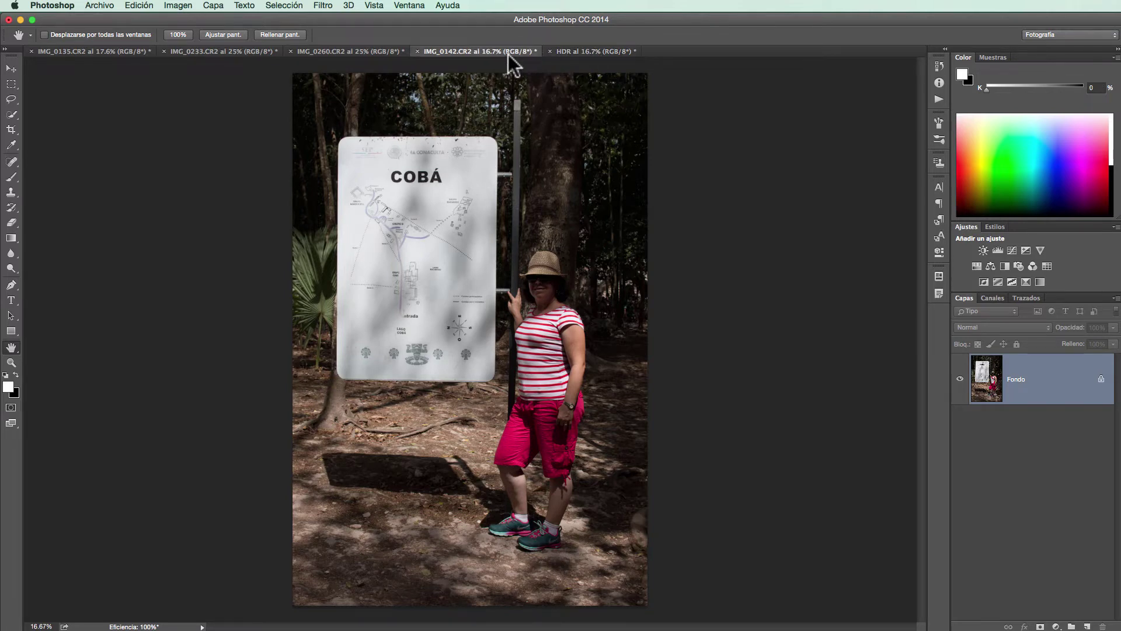
pyautogui.click(589, 50)
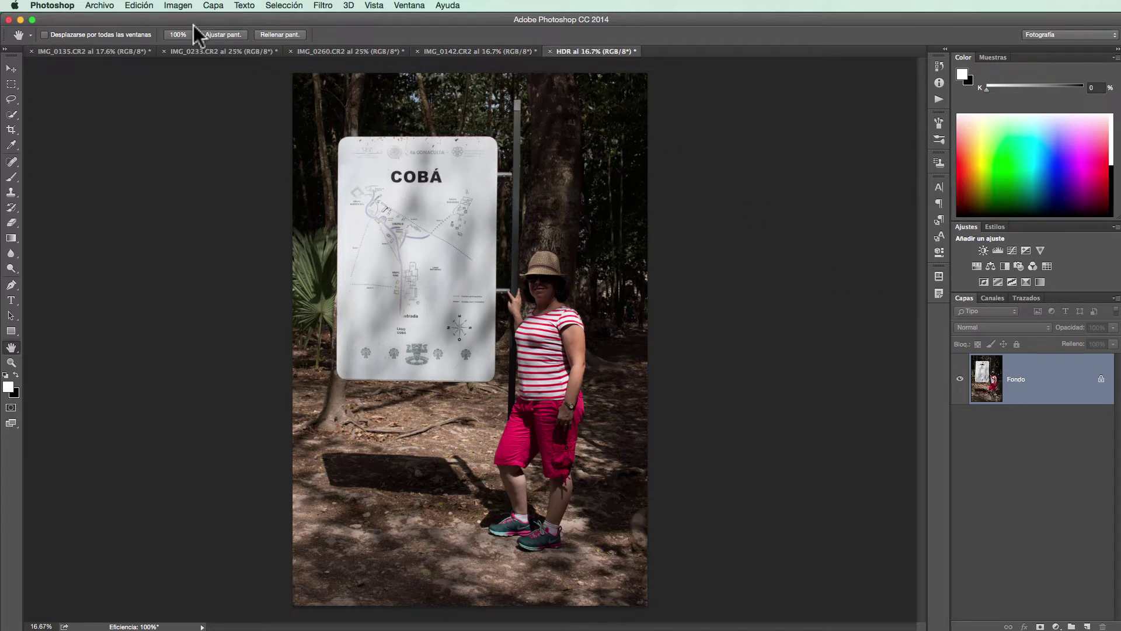
pyautogui.click(186, 6)
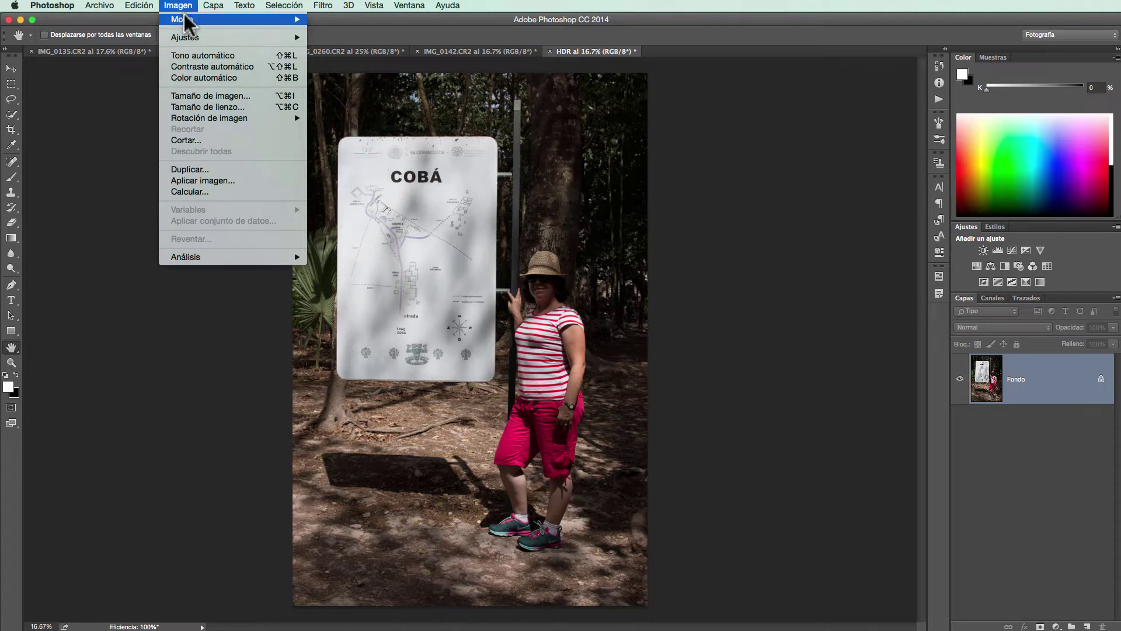
pyautogui.moveTo(184, 37)
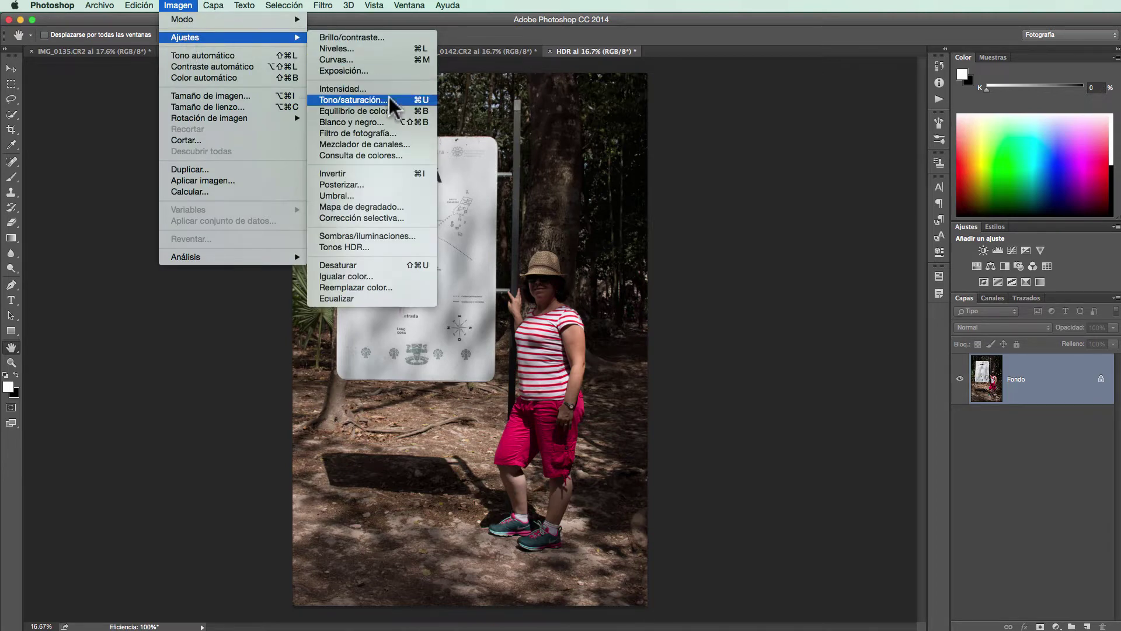
# Step: Start Tonos HDR on the HDR copy with detail +89, gamma 1.18 and edge-glow strength 0.45
pyautogui.click(398, 247)
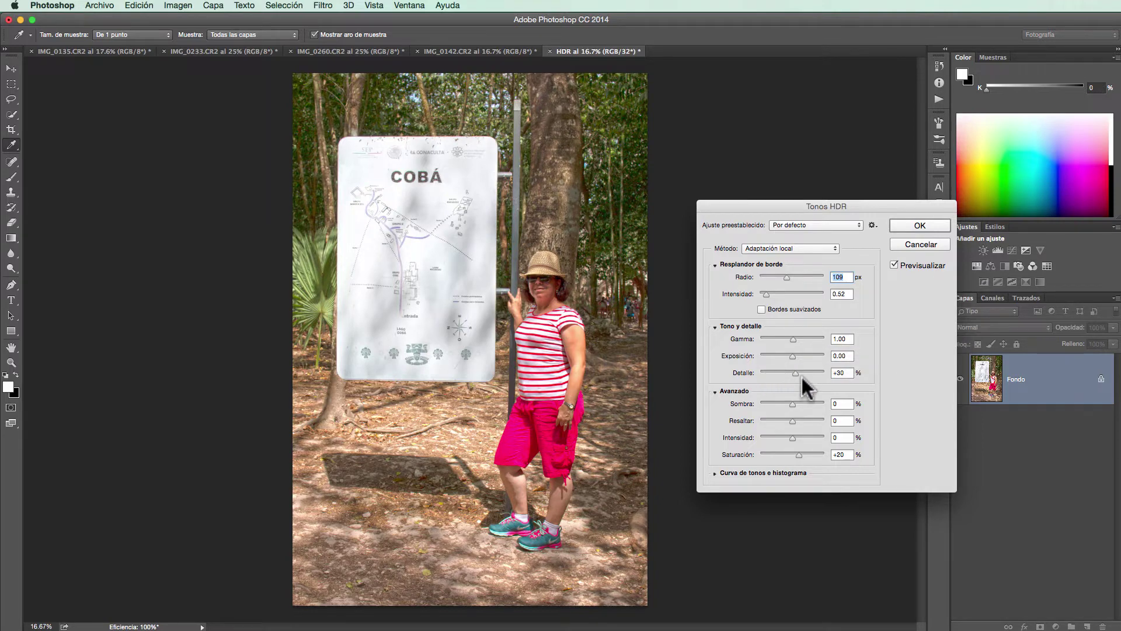
pyautogui.moveTo(793, 372); pyautogui.dragTo(801, 372)
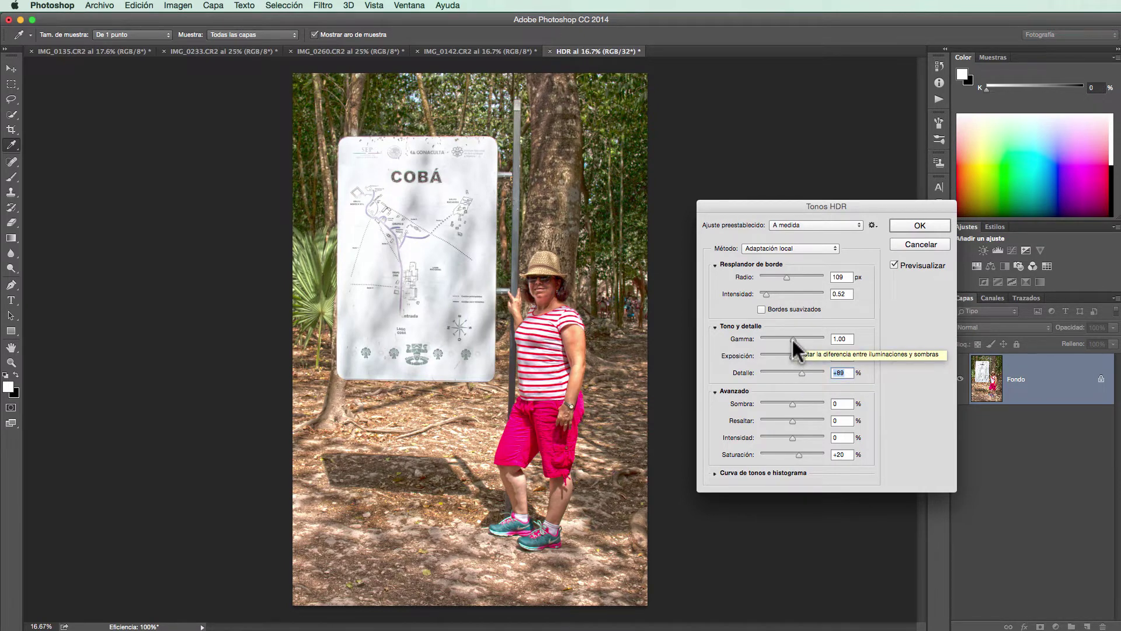
pyautogui.moveTo(793, 339); pyautogui.dragTo(789, 340)
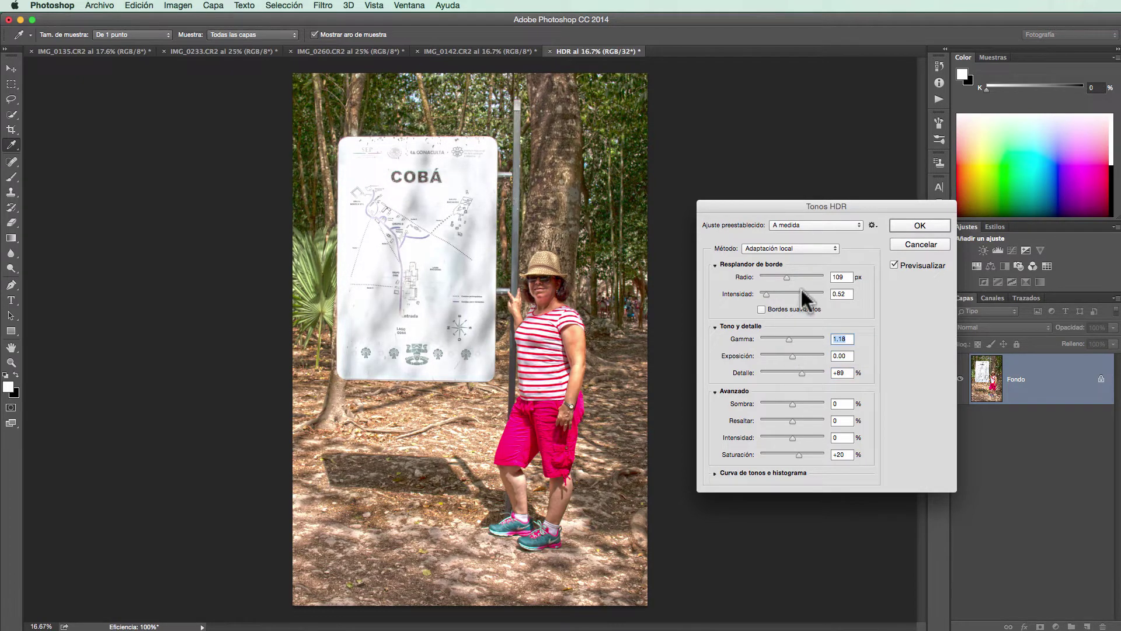
pyautogui.moveTo(766, 293); pyautogui.dragTo(764, 296)
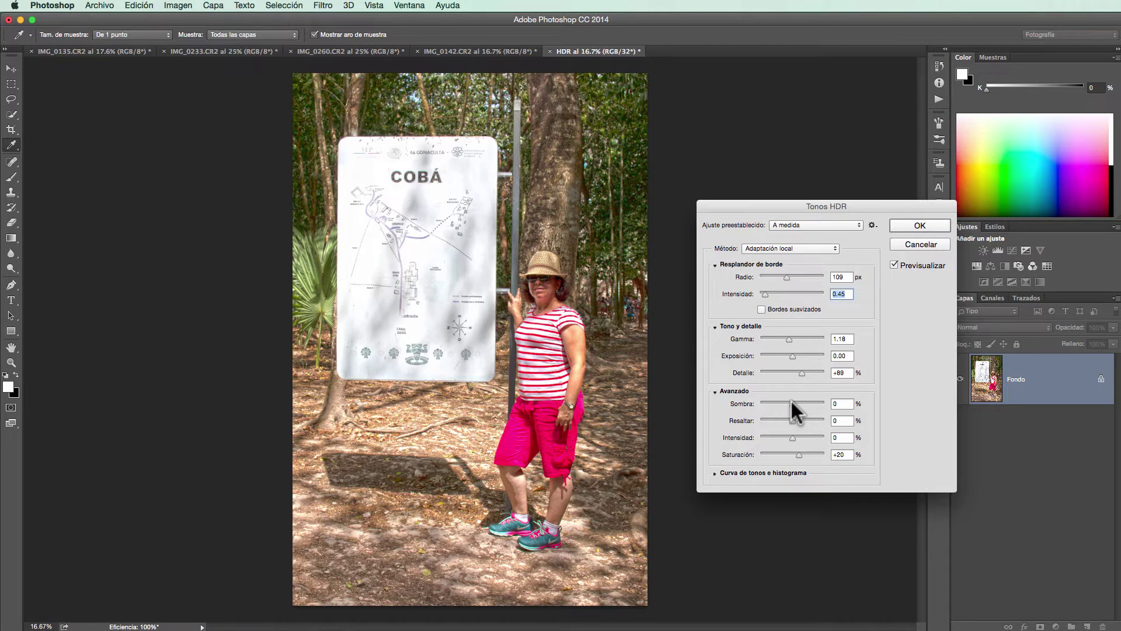
# Step: Apply Tonos HDR with shadows +71, highlights +5, vibrance +10 and saturation +26
pyautogui.moveTo(793, 403); pyautogui.dragTo(802, 403)
pyautogui.moveTo(801, 401); pyautogui.dragTo(816, 403)
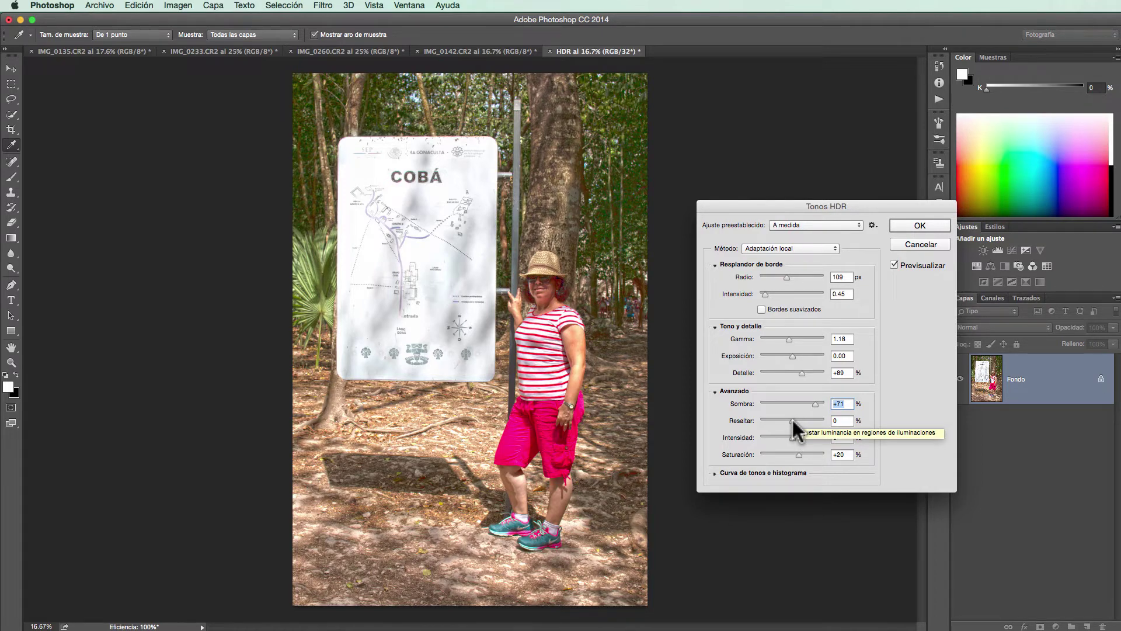
pyautogui.moveTo(793, 420); pyautogui.dragTo(793, 418)
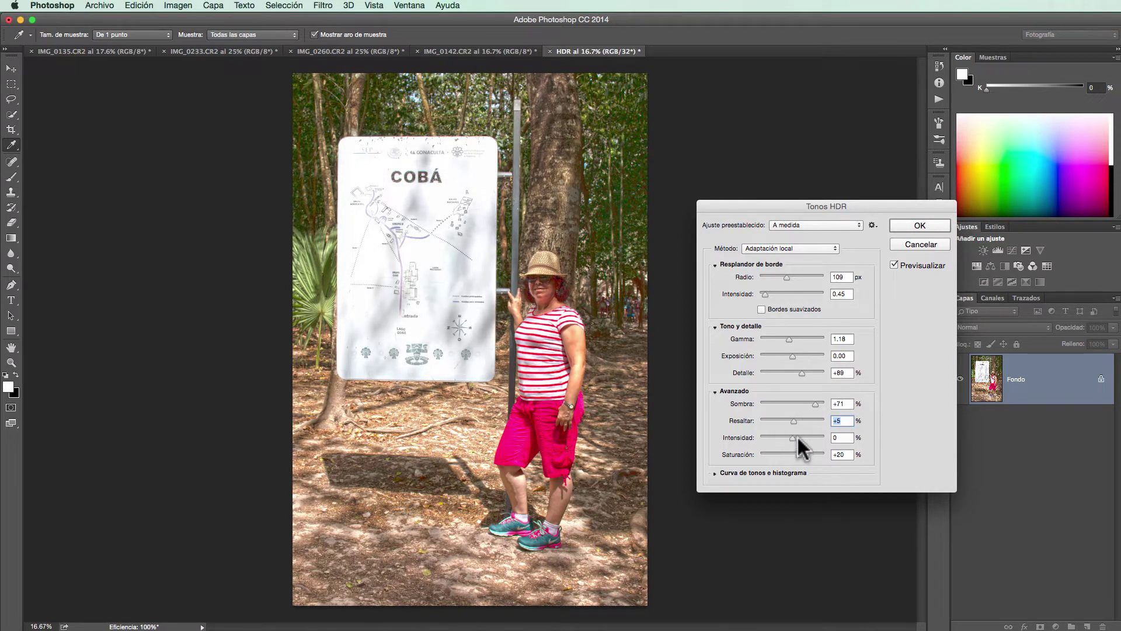
pyautogui.moveTo(794, 435); pyautogui.dragTo(797, 435)
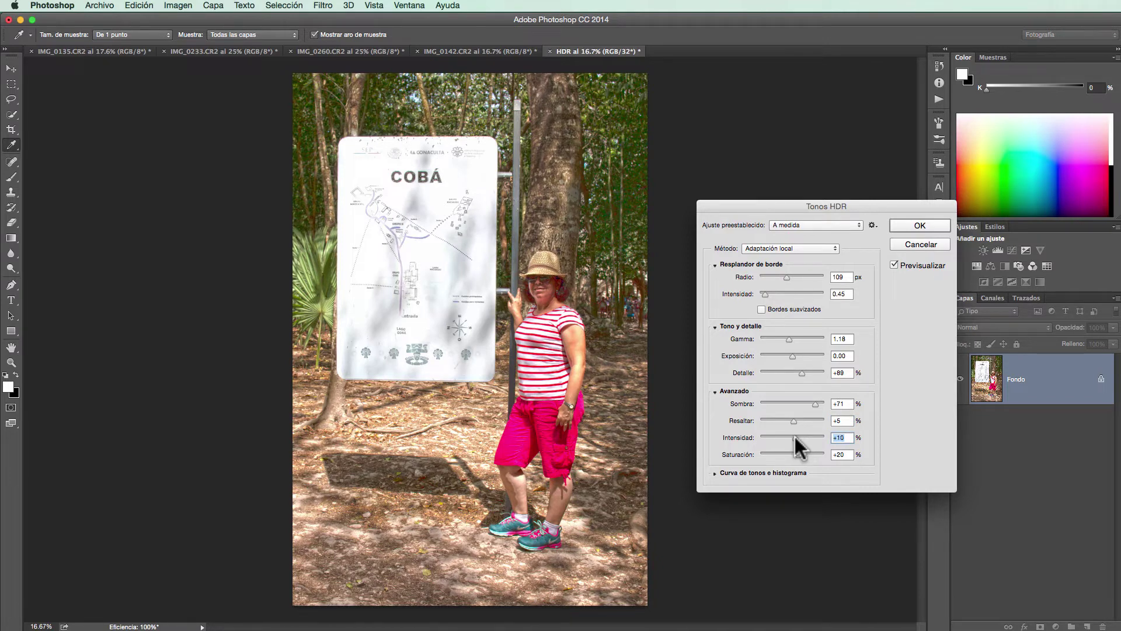
pyautogui.moveTo(799, 453); pyautogui.dragTo(801, 453)
pyautogui.click(915, 231)
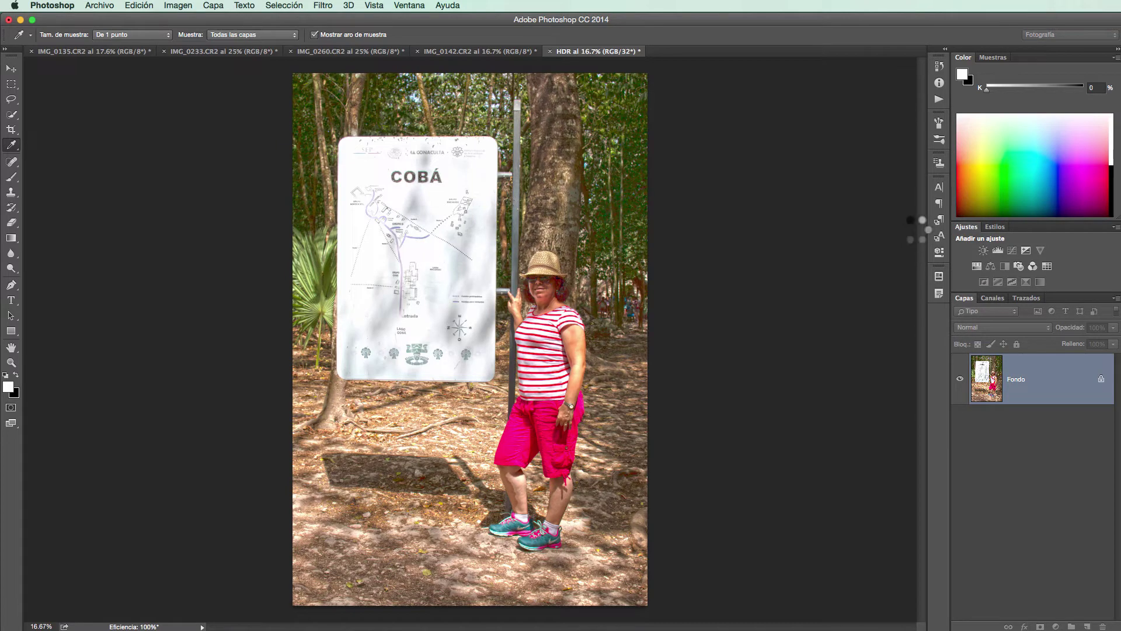
# Step: Float the HDR document in its own window beside the original and select the Move tool
pyautogui.press('h')
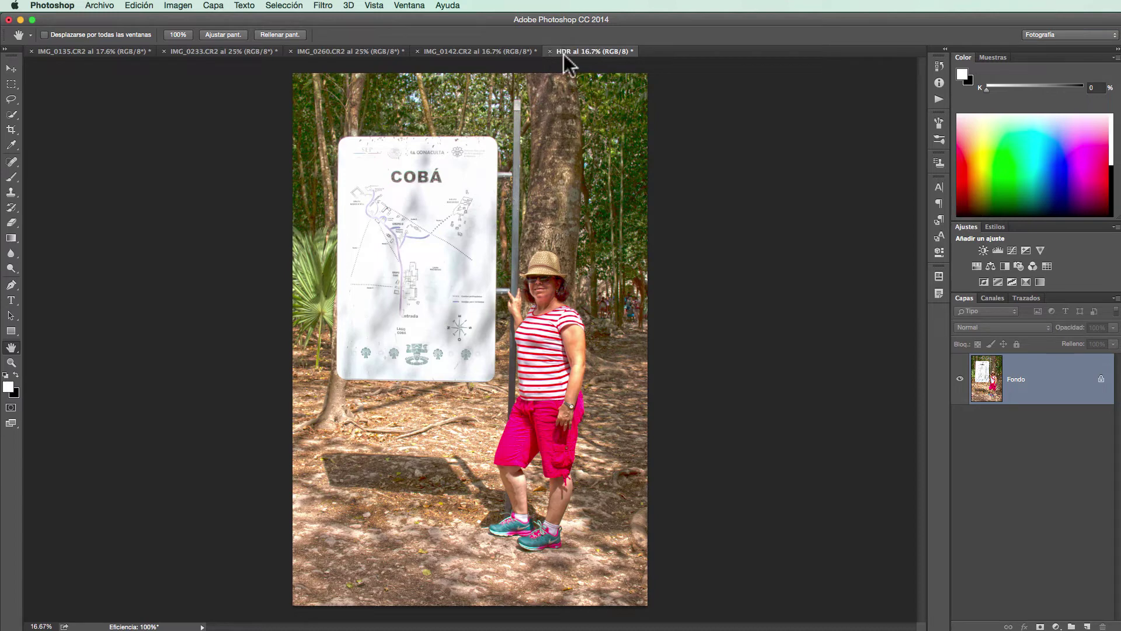
pyautogui.moveTo(569, 53); pyautogui.dragTo(590, 75)
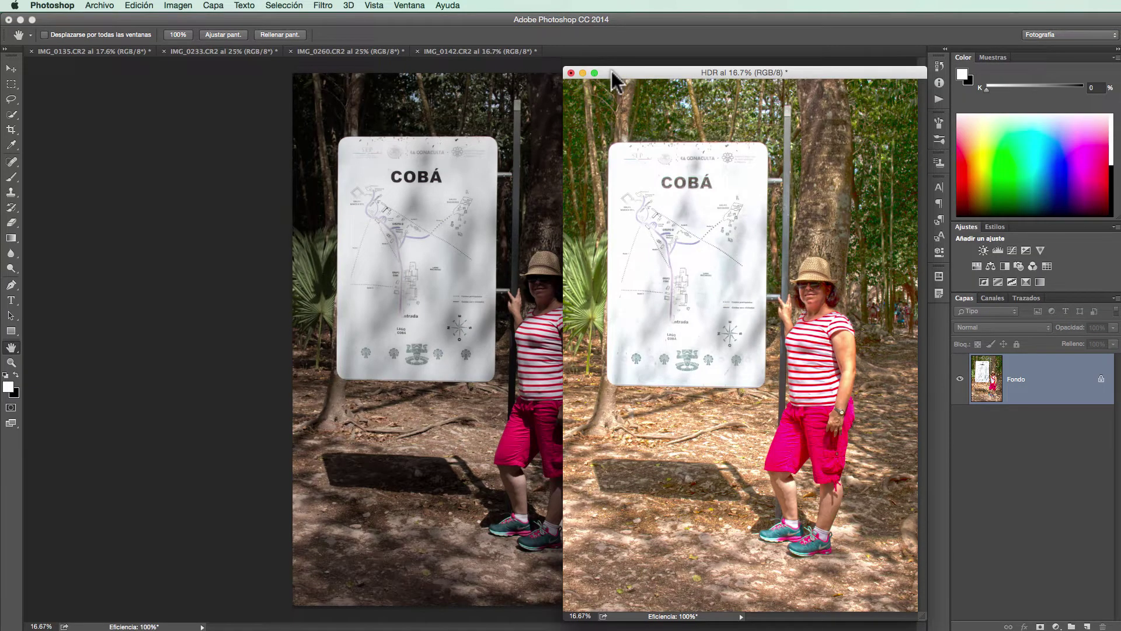
pyautogui.moveTo(611, 71); pyautogui.dragTo(621, 58)
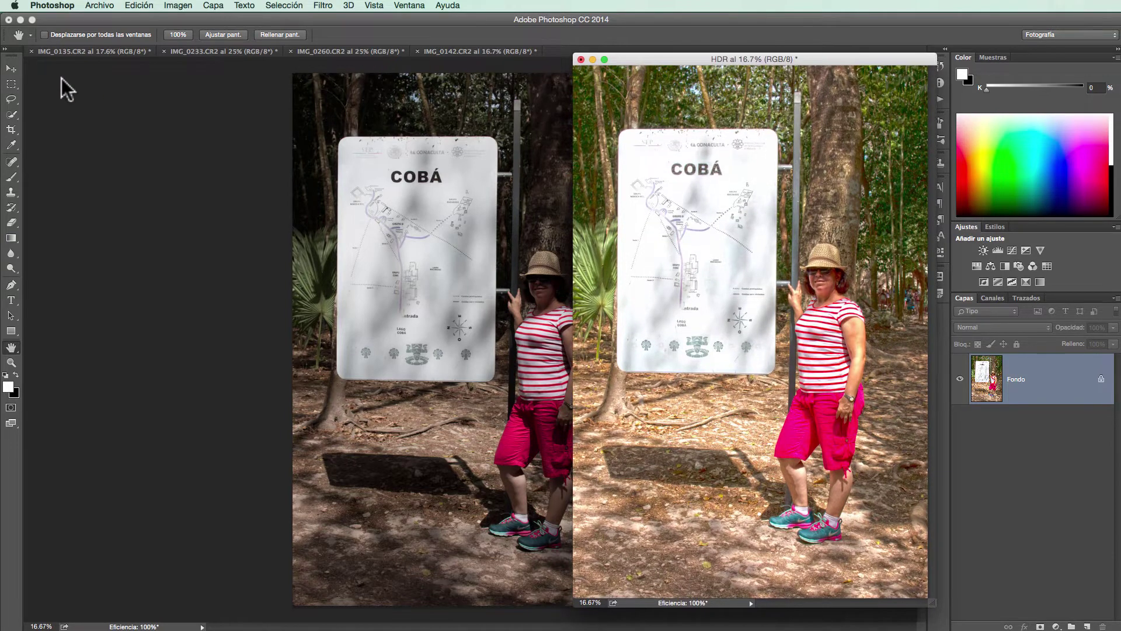
pyautogui.click(10, 70)
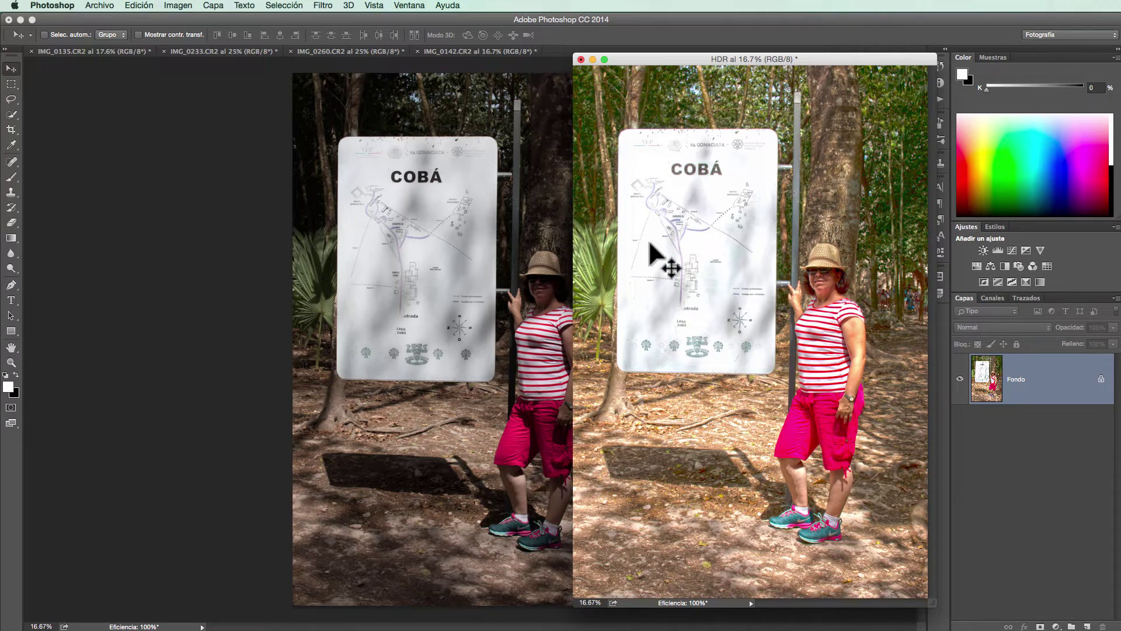
# Step: Paste the HDR image into IMG_0142 as Capa 1, converting colours to Adobe RGB (1998)
pyautogui.click(466, 240)
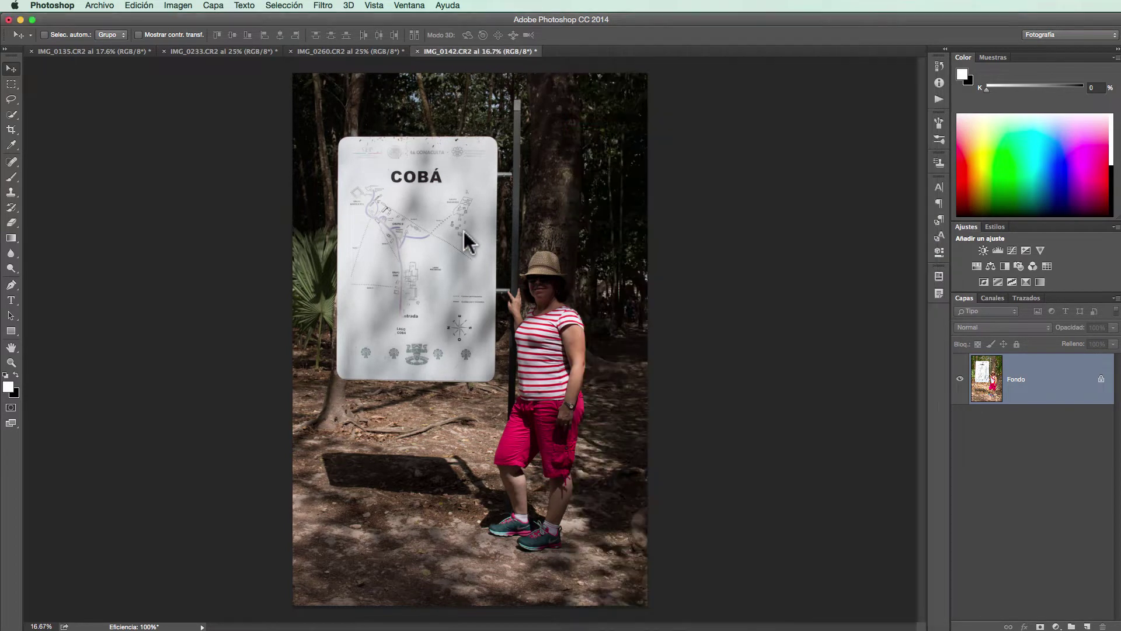
pyautogui.hotkey('ctrl', 'v')
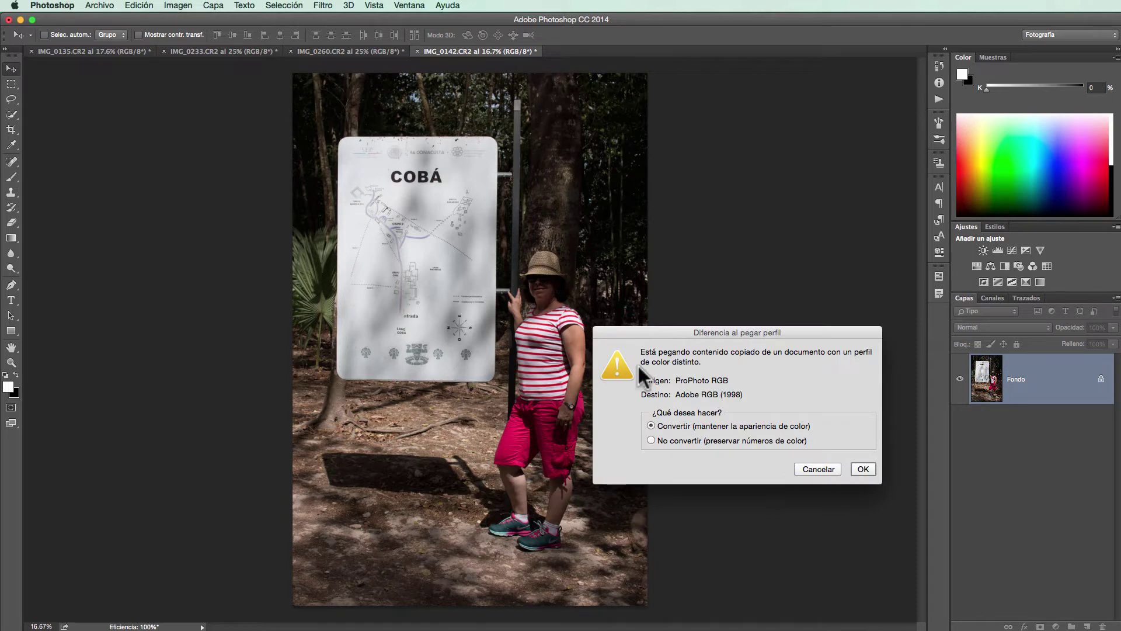
pyautogui.click(865, 469)
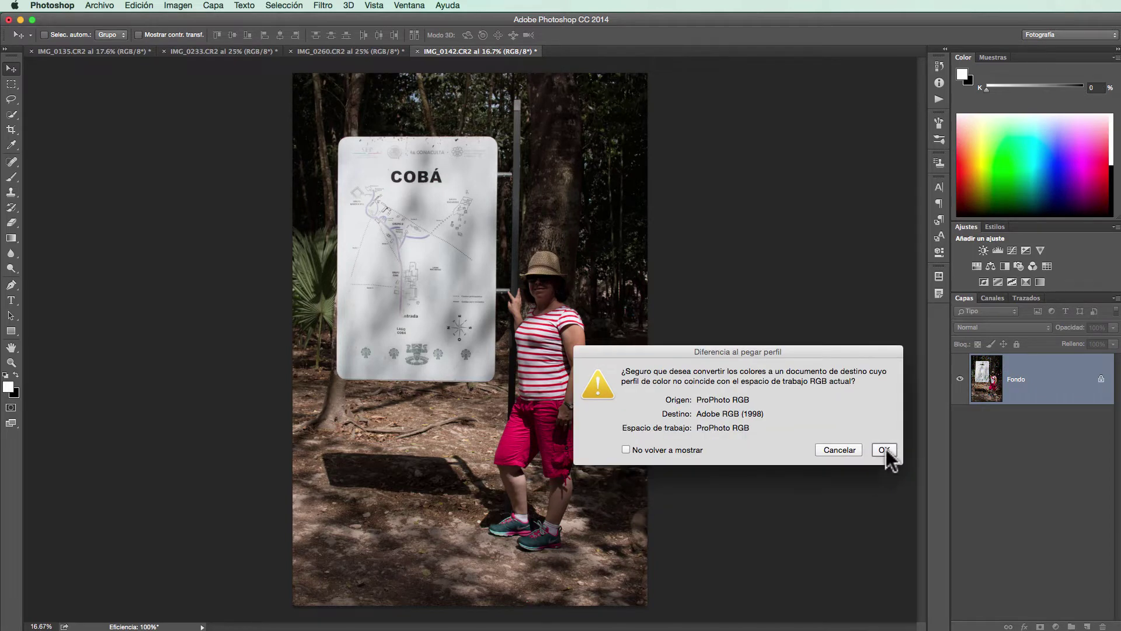
pyautogui.click(884, 450)
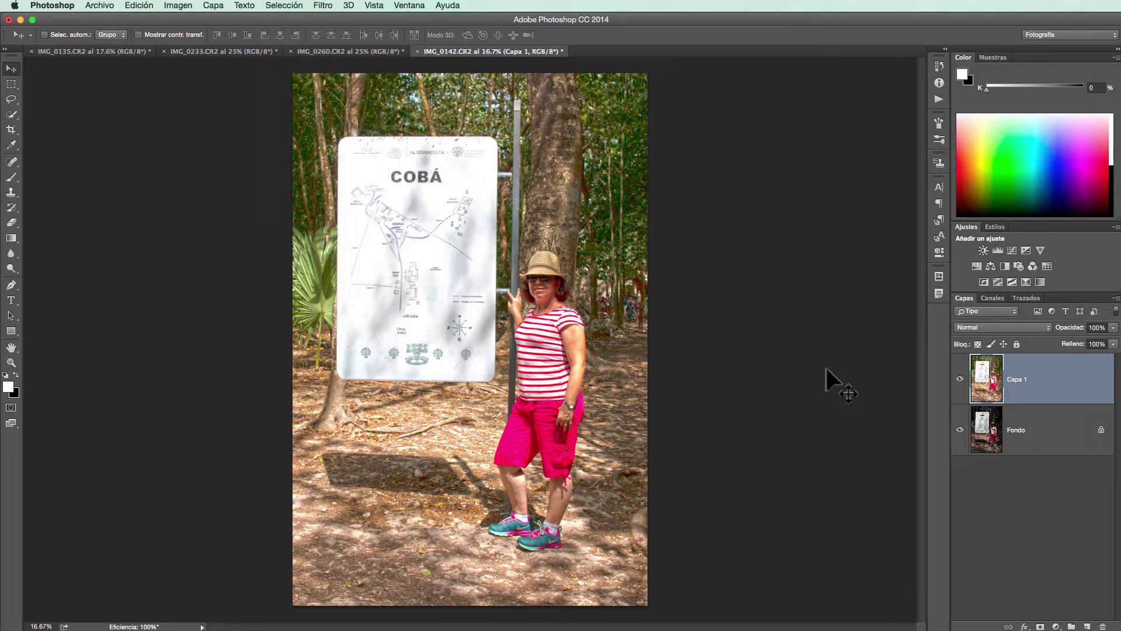
# Step: Toggle Capa 1's visibility repeatedly to compare the HDR look against Fondo
pyautogui.click(960, 379)
pyautogui.click(960, 380)
pyautogui.click(960, 380)
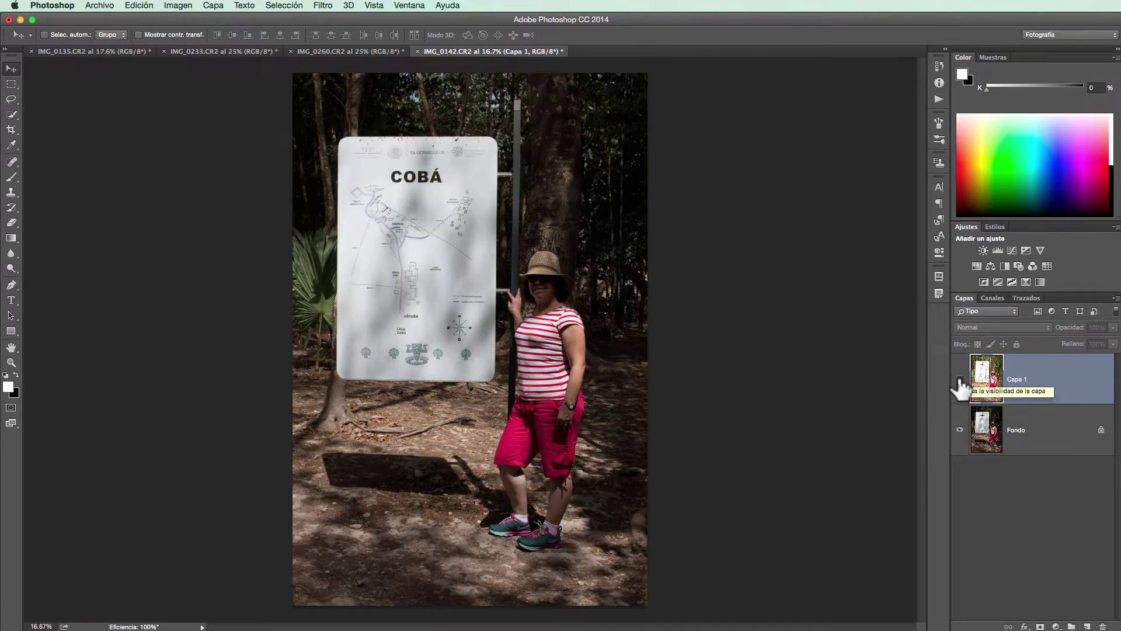
pyautogui.click(959, 379)
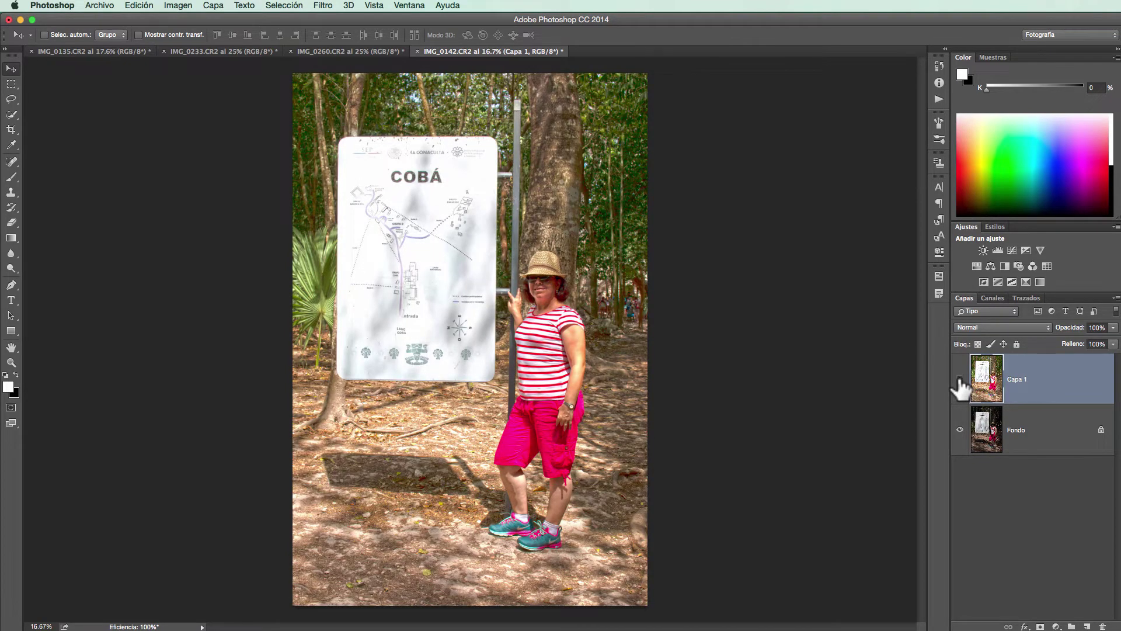
pyautogui.click(959, 380)
pyautogui.click(960, 380)
# Step: Lower Capa 1's opacity to 70% and check the blend against Fondo
pyautogui.click(1116, 328)
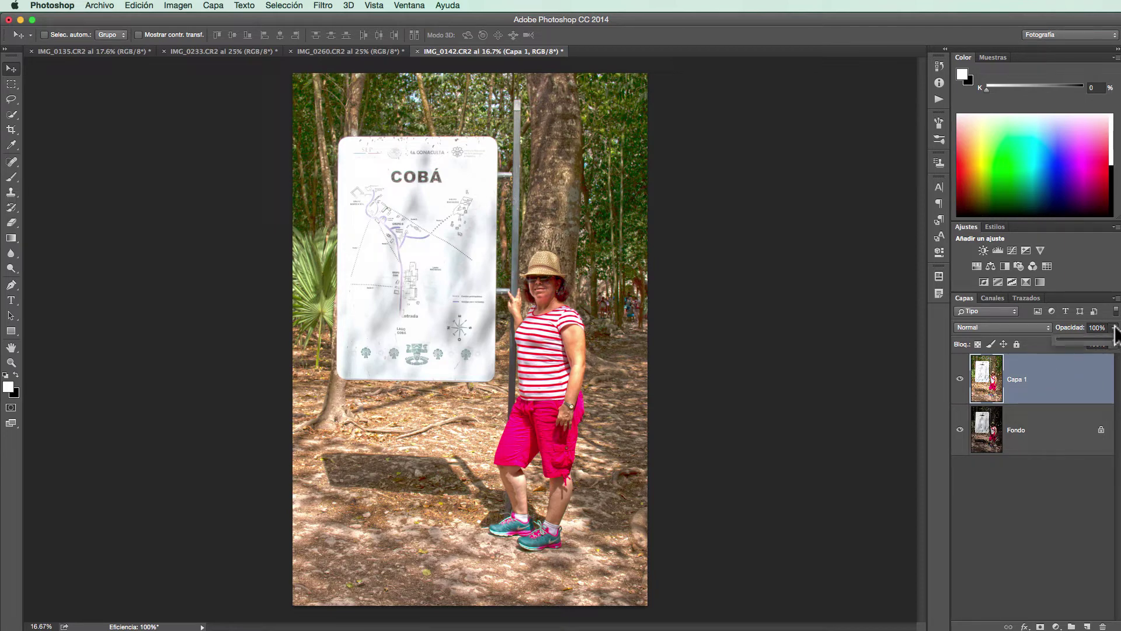
pyautogui.moveTo(1114, 339); pyautogui.dragTo(1097, 345)
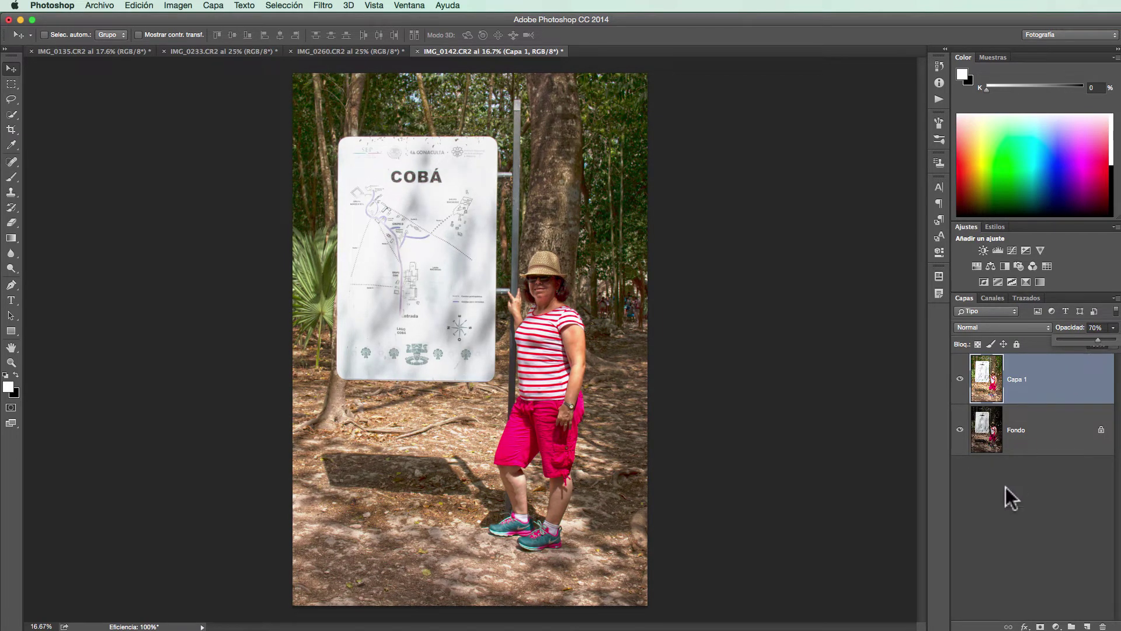
pyautogui.click(959, 379)
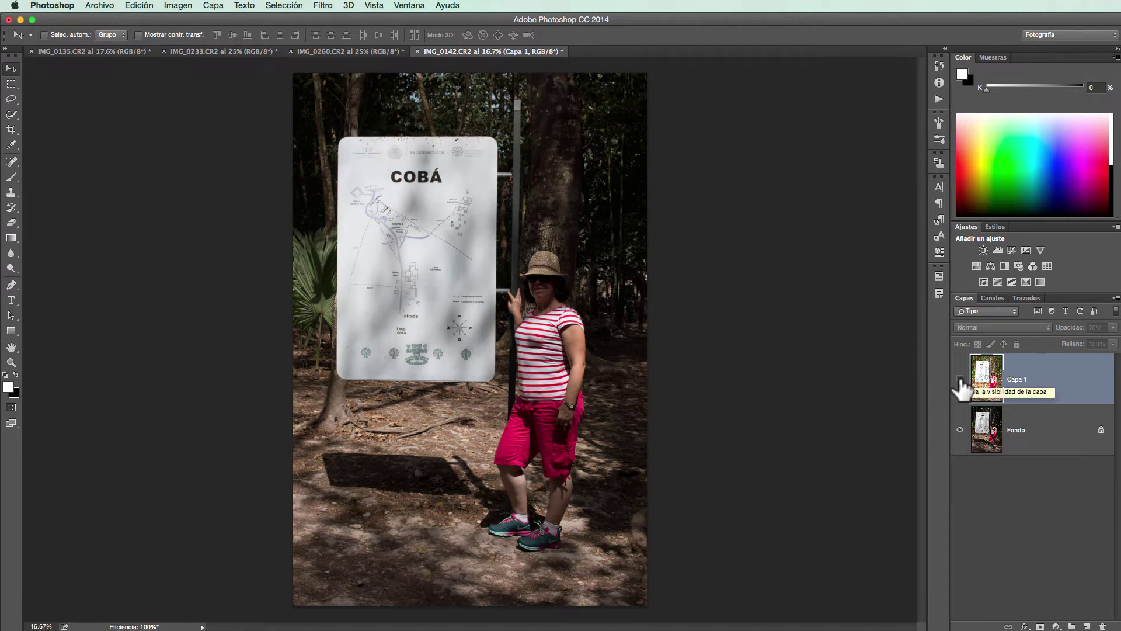
pyautogui.click(960, 381)
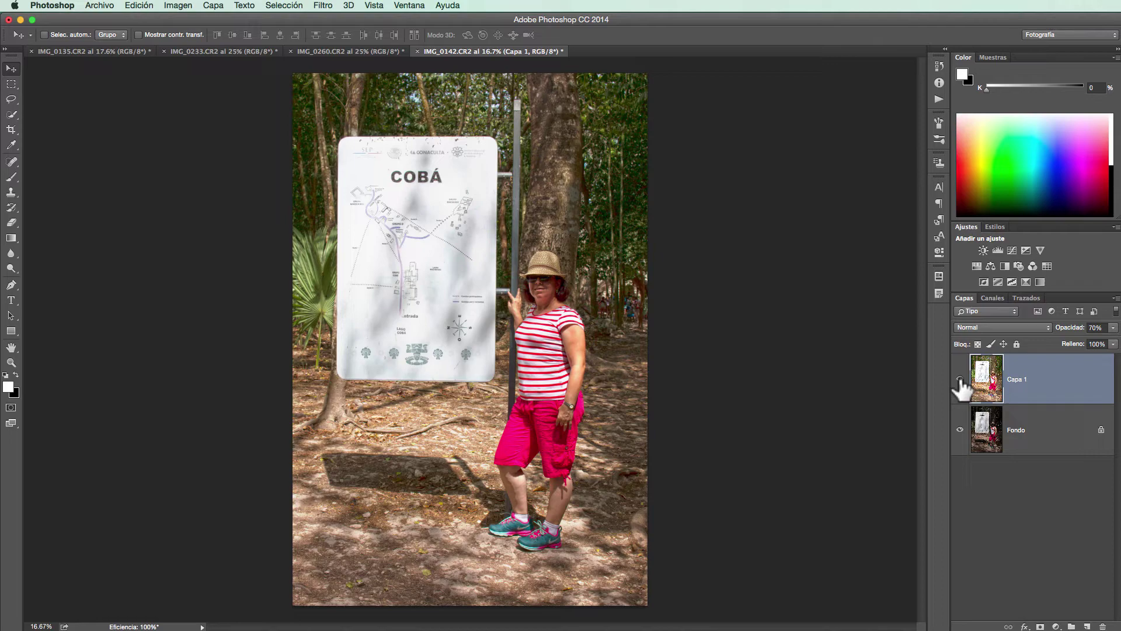
# Step: Glance at the IMG_0260 and IMG_0233 photos, then bring the IMG_0135 tower photo forward
pyautogui.click(331, 51)
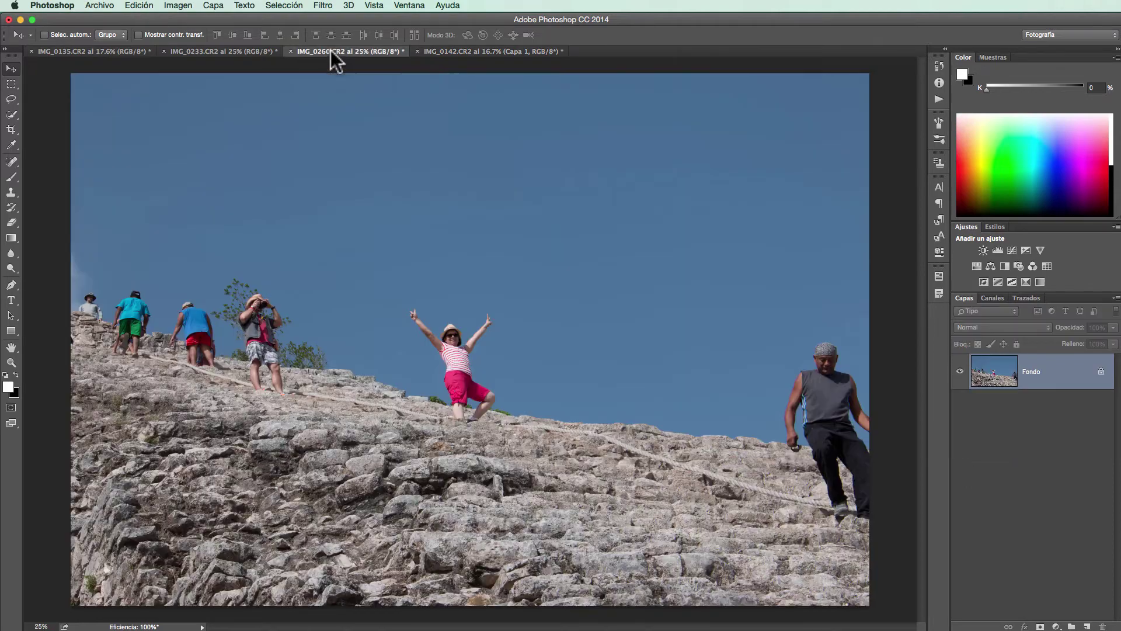
pyautogui.click(263, 53)
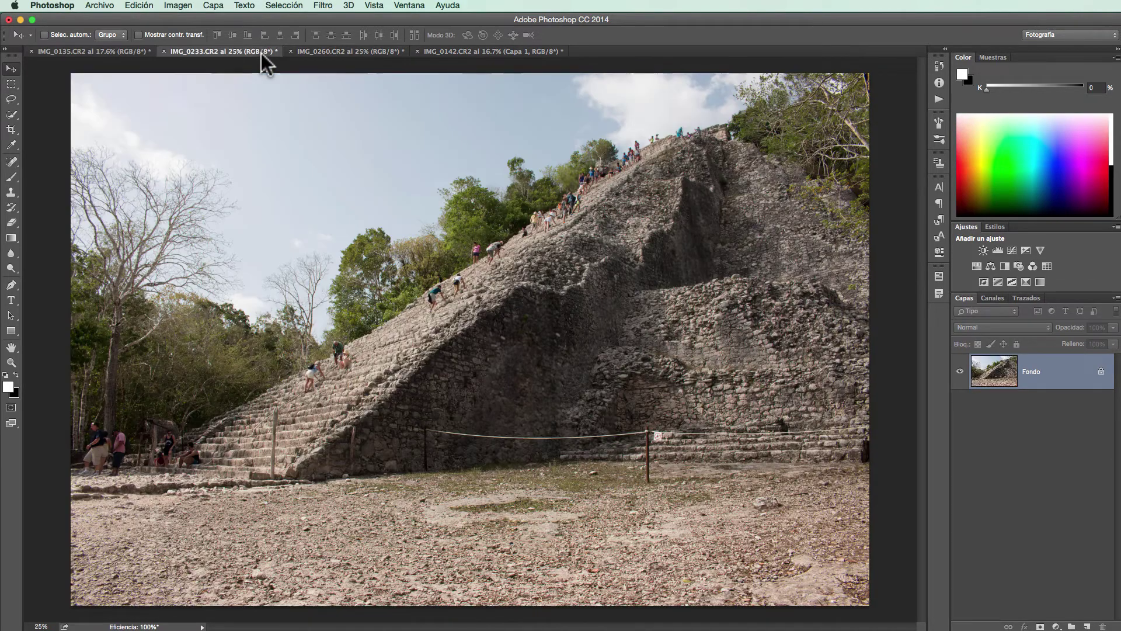
pyautogui.click(127, 51)
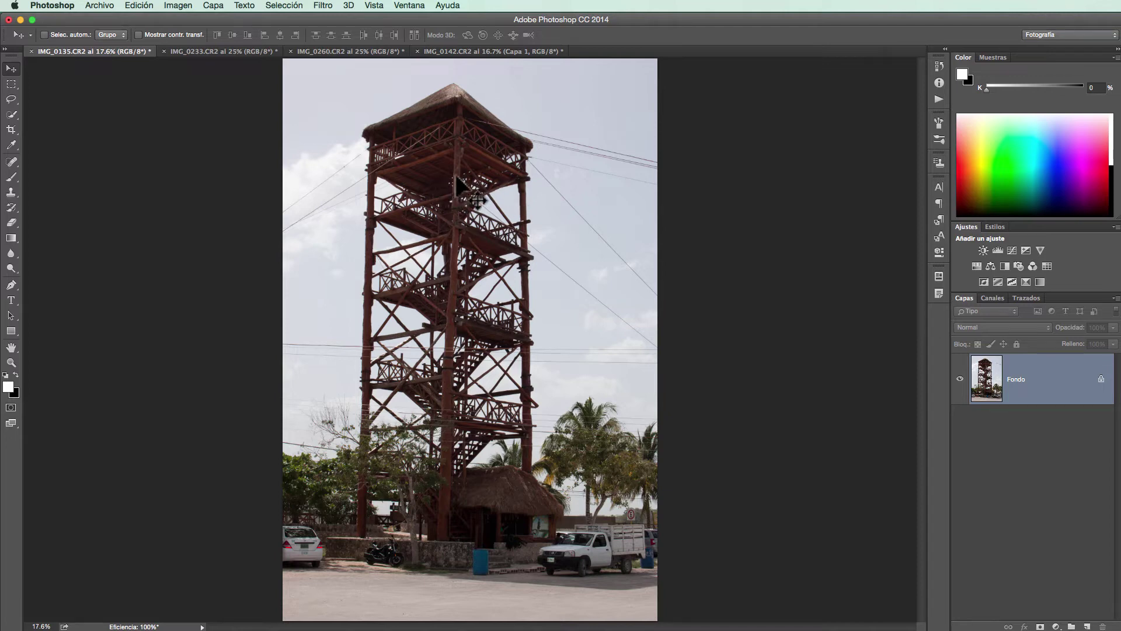
pyautogui.click(177, 5)
pyautogui.moveTo(183, 19)
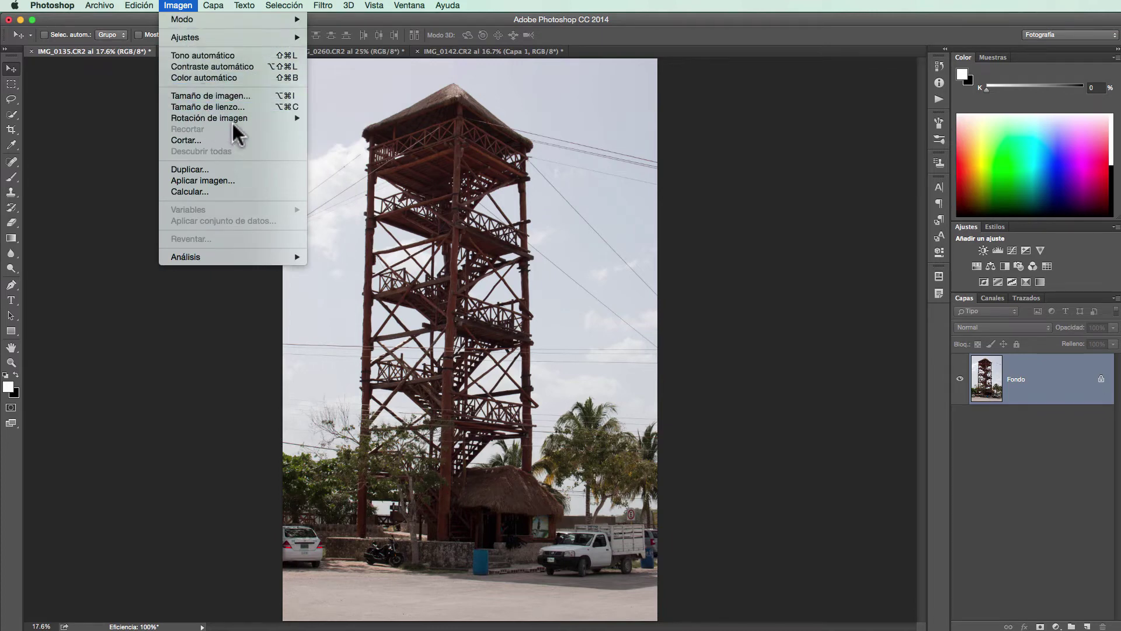
# Step: Duplicate the tower photo as 'hdr' and fit the hdr copy to the screen
pyautogui.click(219, 169)
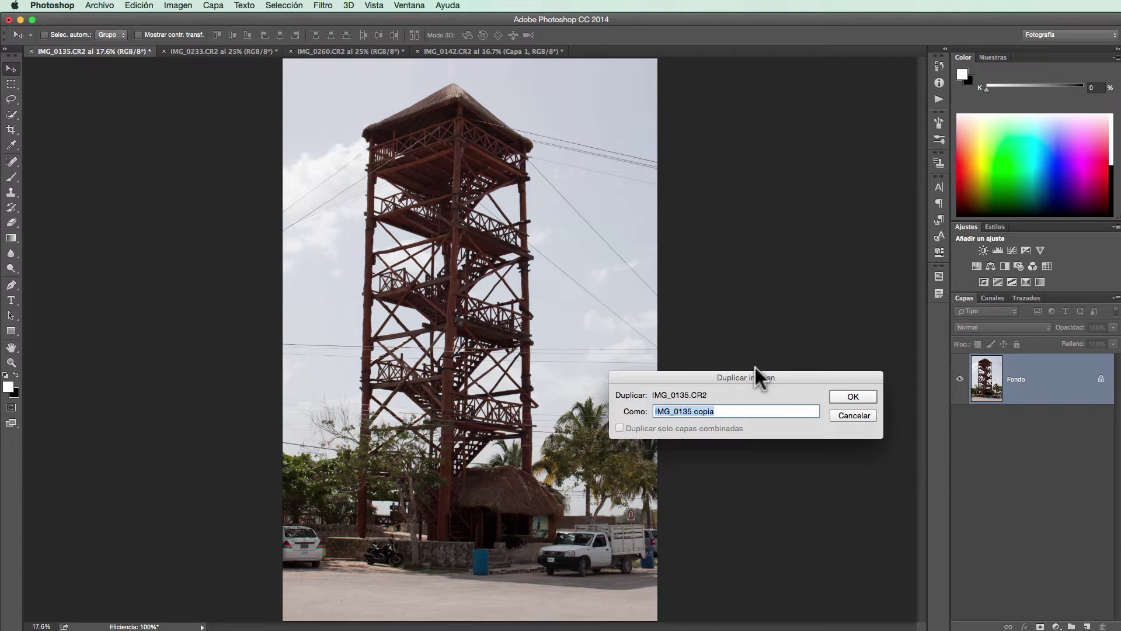
pyautogui.write('hdr')
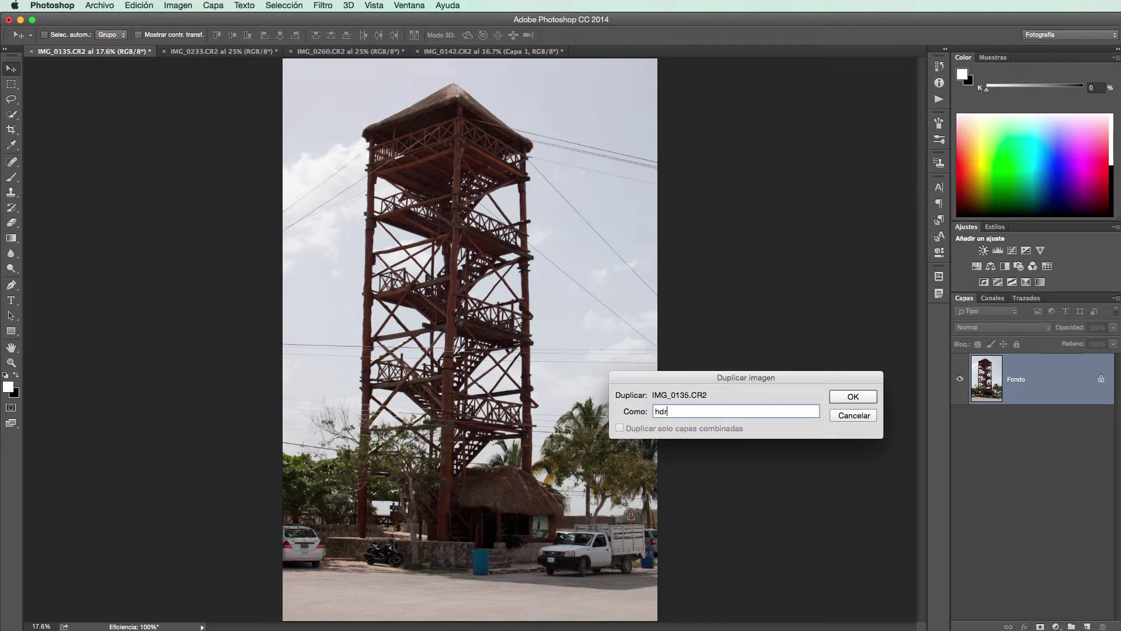
pyautogui.click(852, 396)
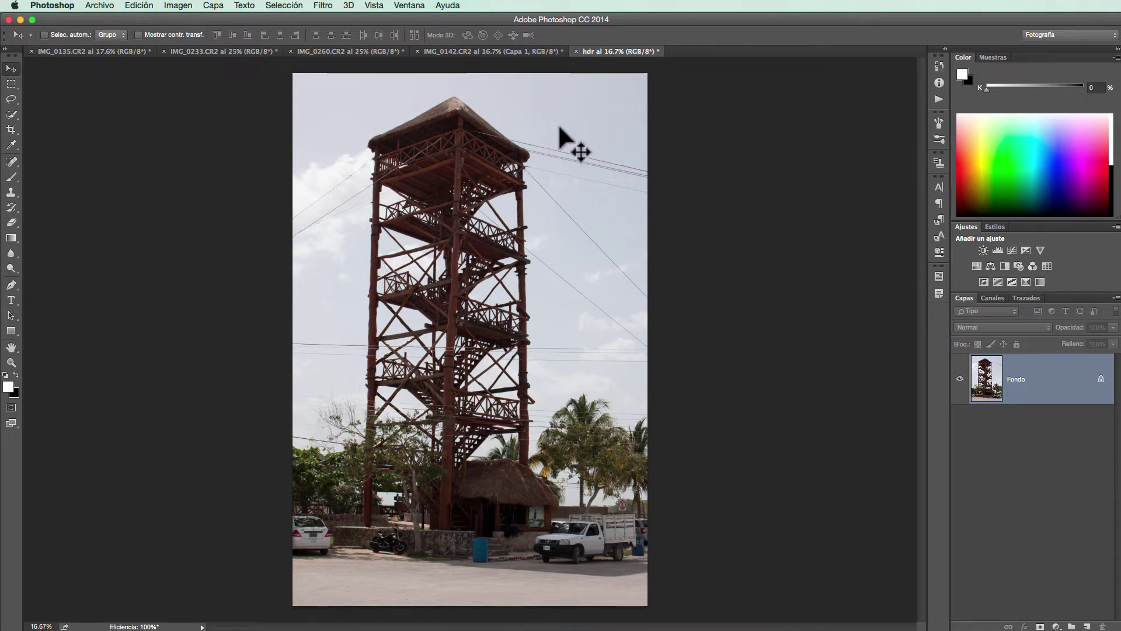
pyautogui.click(194, 52)
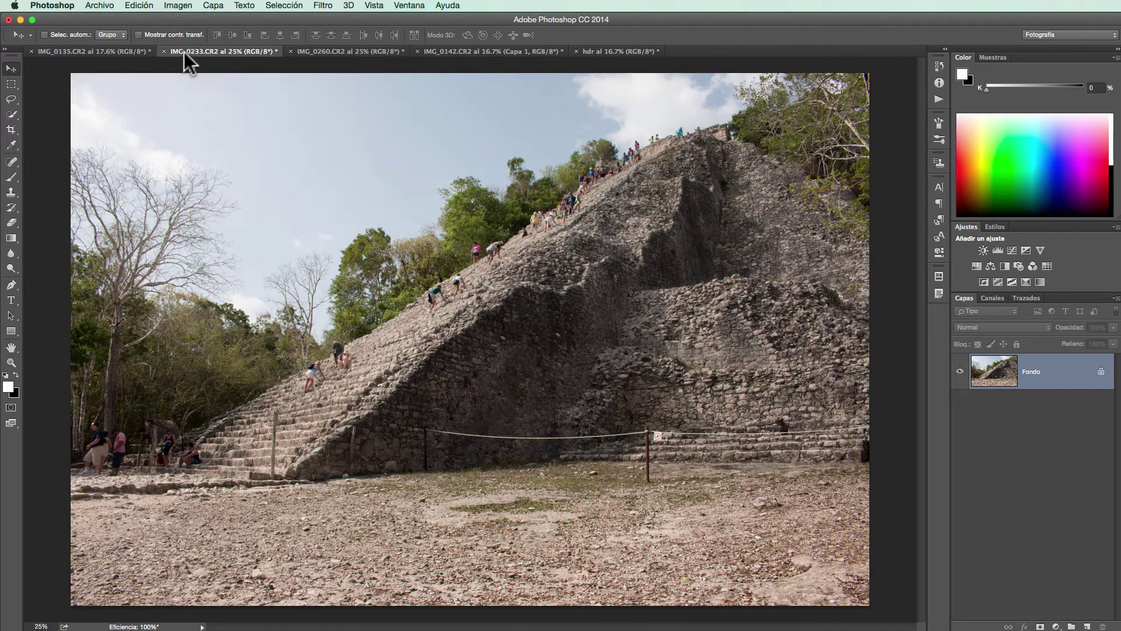
pyautogui.click(125, 50)
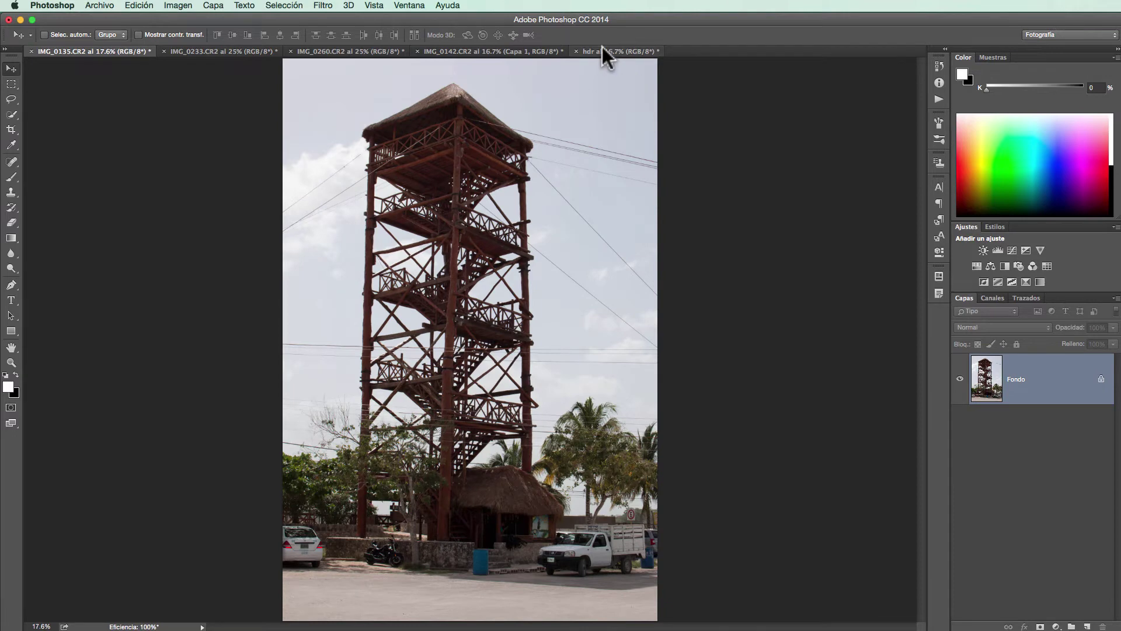
pyautogui.click(603, 51)
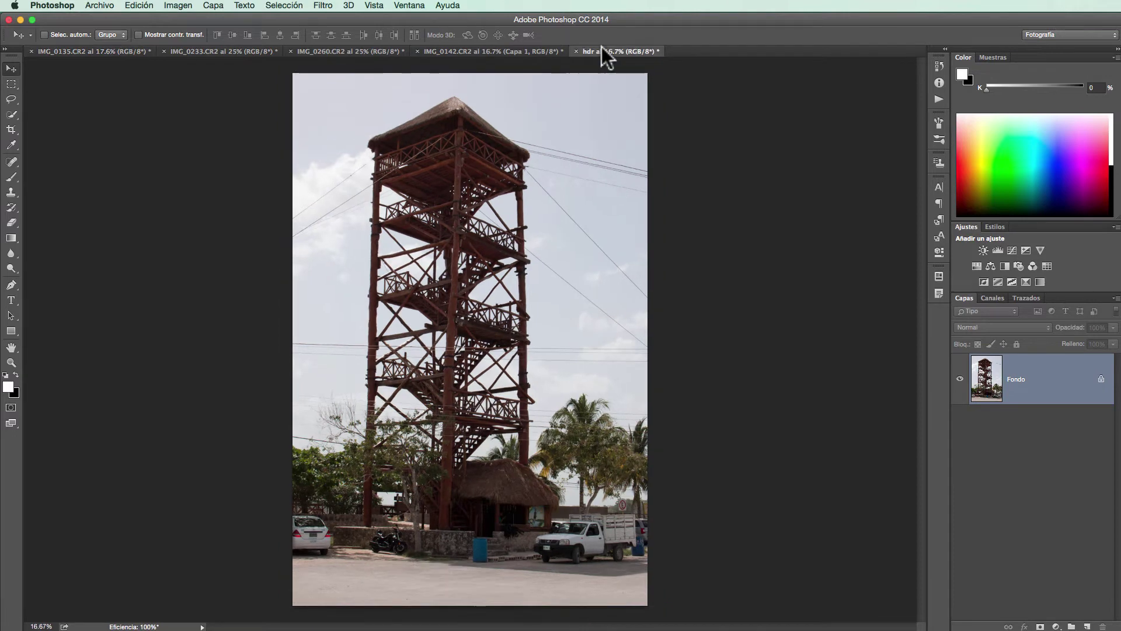
pyautogui.doubleClick(12, 347)
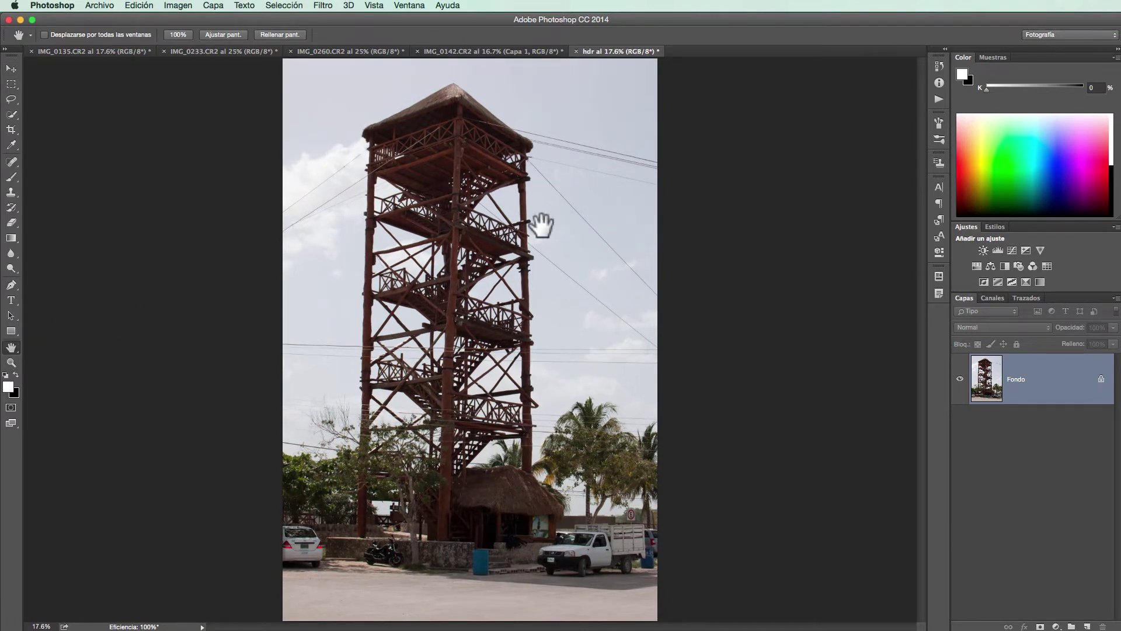
# Step: Open Imagen > Ajustes > Tonos HDR on the hdr tower copy
pyautogui.click(170, 3)
pyautogui.moveTo(185, 37)
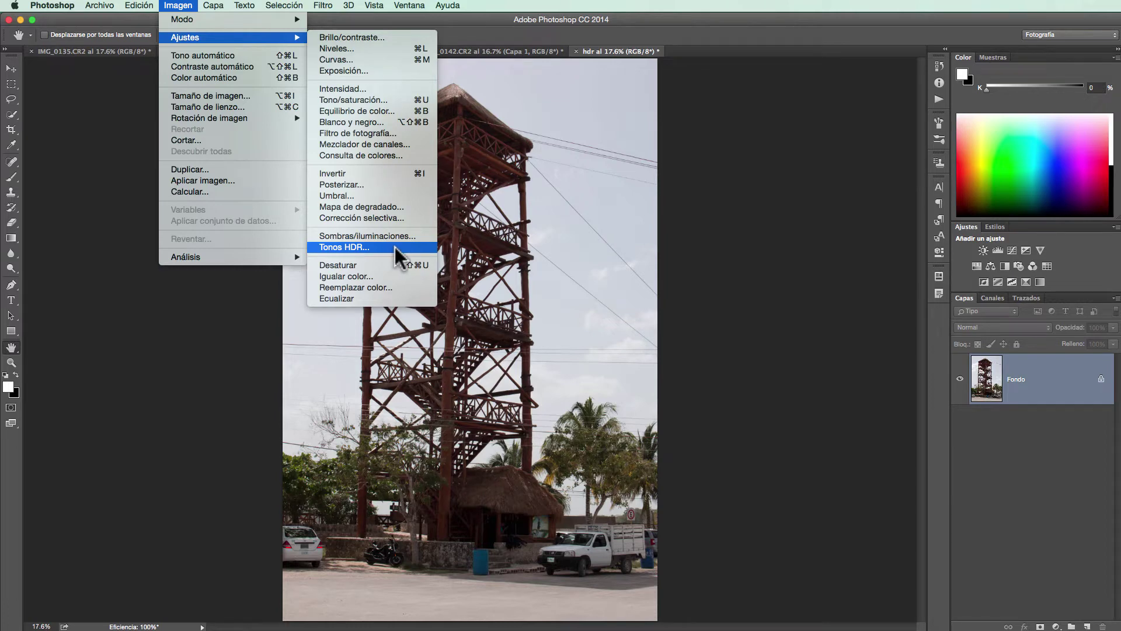
pyautogui.click(395, 247)
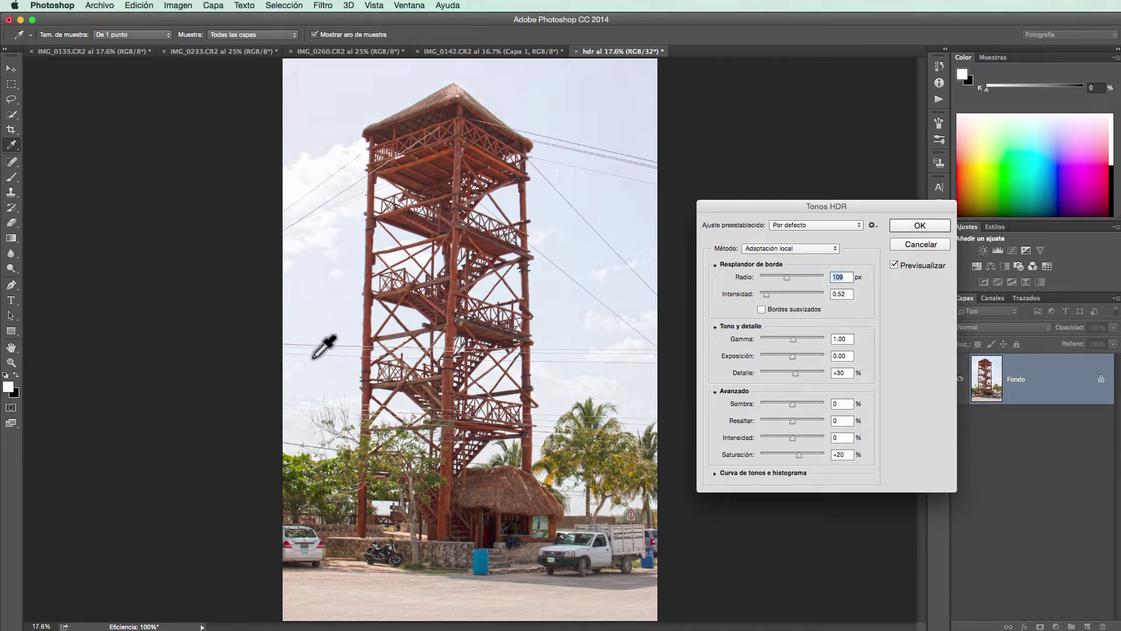
# Step: Zoom the tower to 100% and raise the HDR Detalle to +57
pyautogui.hotkey('ctrl', '+')
pyautogui.hotkey('ctrl', '+')
pyautogui.hotkey('ctrl', '+')
pyautogui.hotkey('ctrl', '+')
pyautogui.hotkey('ctrl', '+')
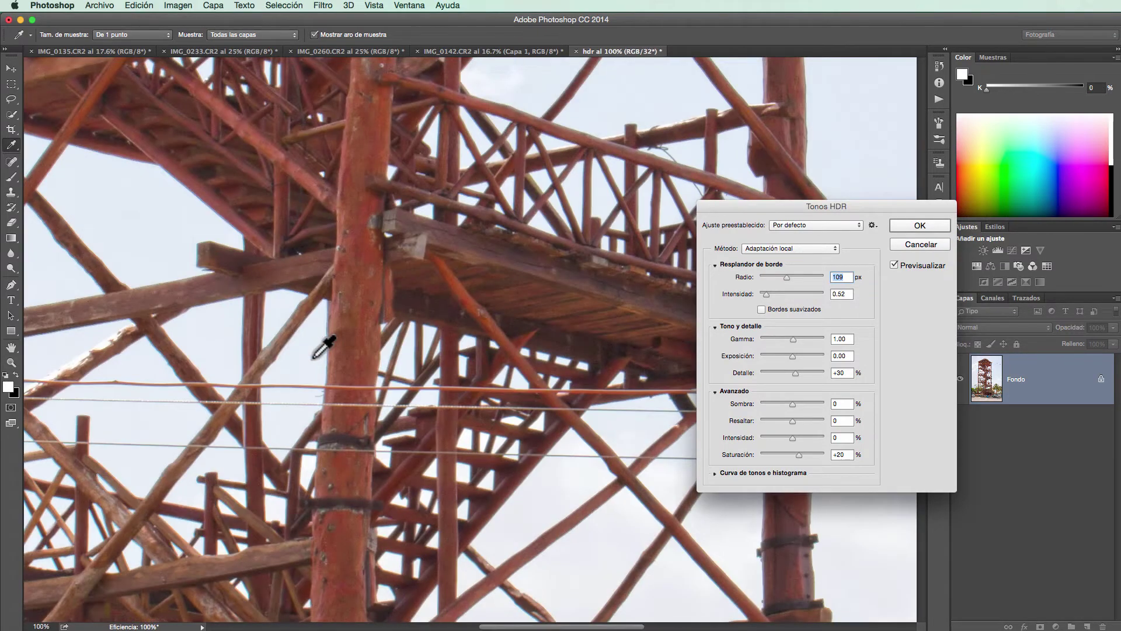
pyautogui.moveTo(296, 278)
pyautogui.mouseDown()
pyautogui.moveTo(358, 303)
pyautogui.moveTo(402, 340)
pyautogui.mouseUp()
pyautogui.moveTo(283, 246); pyautogui.dragTo(283, 338)
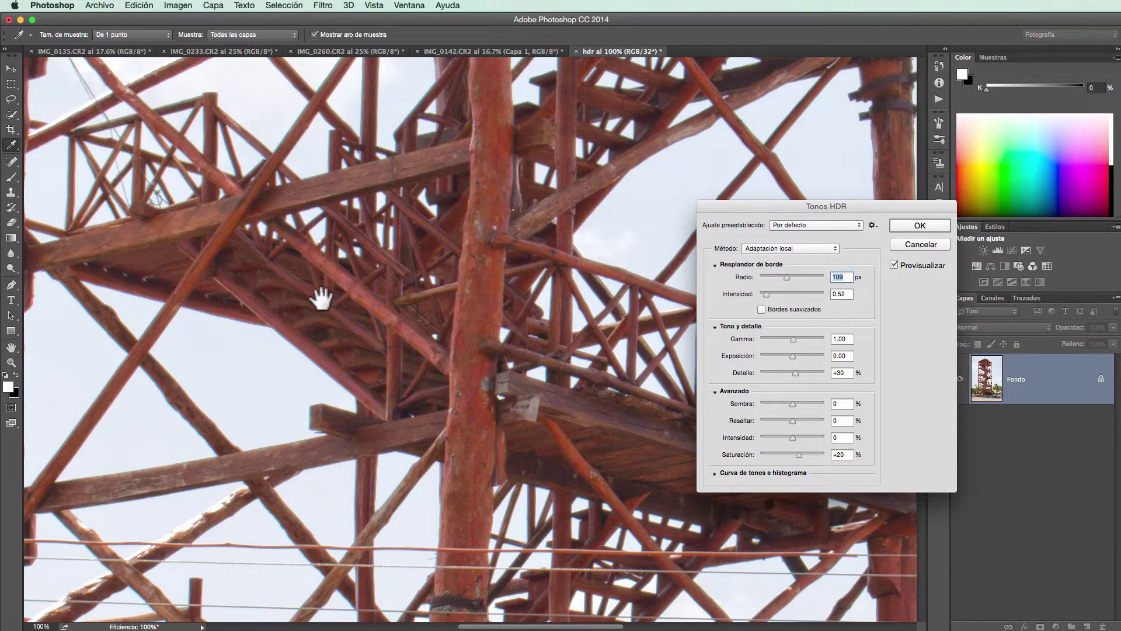
pyautogui.moveTo(321, 296)
pyautogui.mouseDown()
pyautogui.moveTo(263, 263)
pyautogui.moveTo(270, 231)
pyautogui.mouseUp()
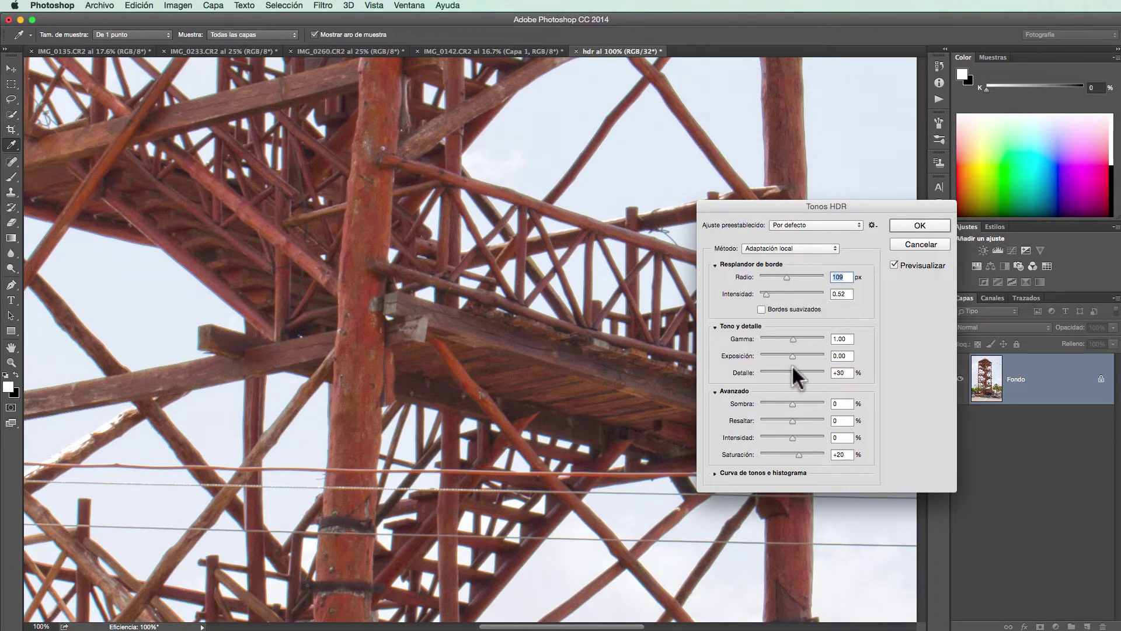
pyautogui.moveTo(795, 372); pyautogui.dragTo(798, 373)
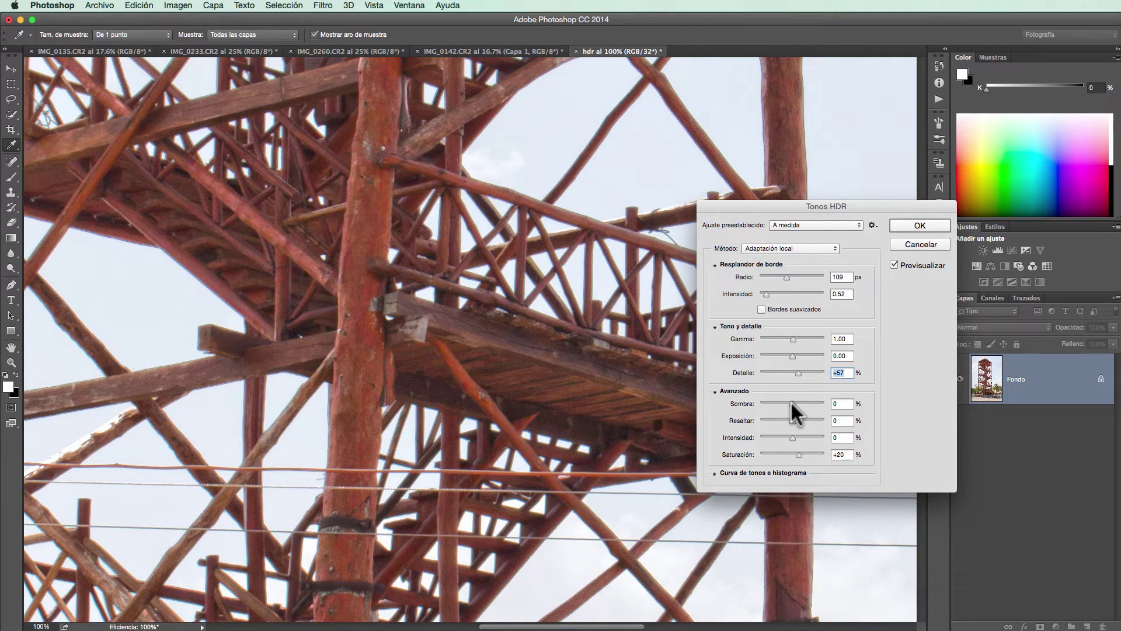
# Step: Set shadows +15, highlights -21, Intensidad +17, Saturación +24, and fit the photo on screen
pyautogui.moveTo(791, 401); pyautogui.dragTo(796, 403)
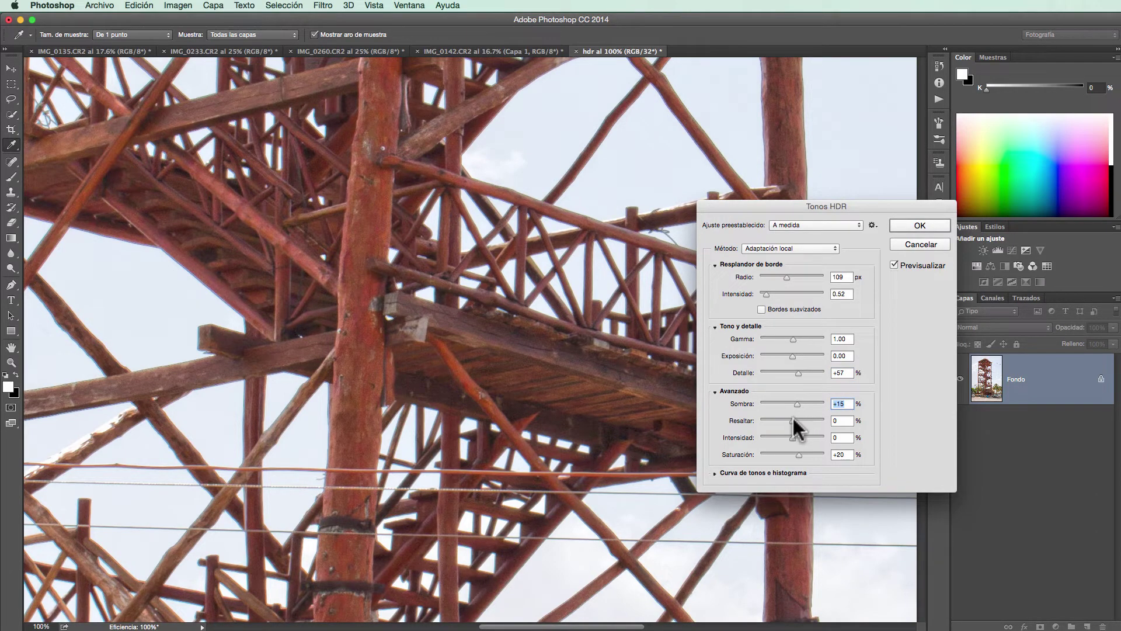
pyautogui.moveTo(792, 419); pyautogui.dragTo(792, 419)
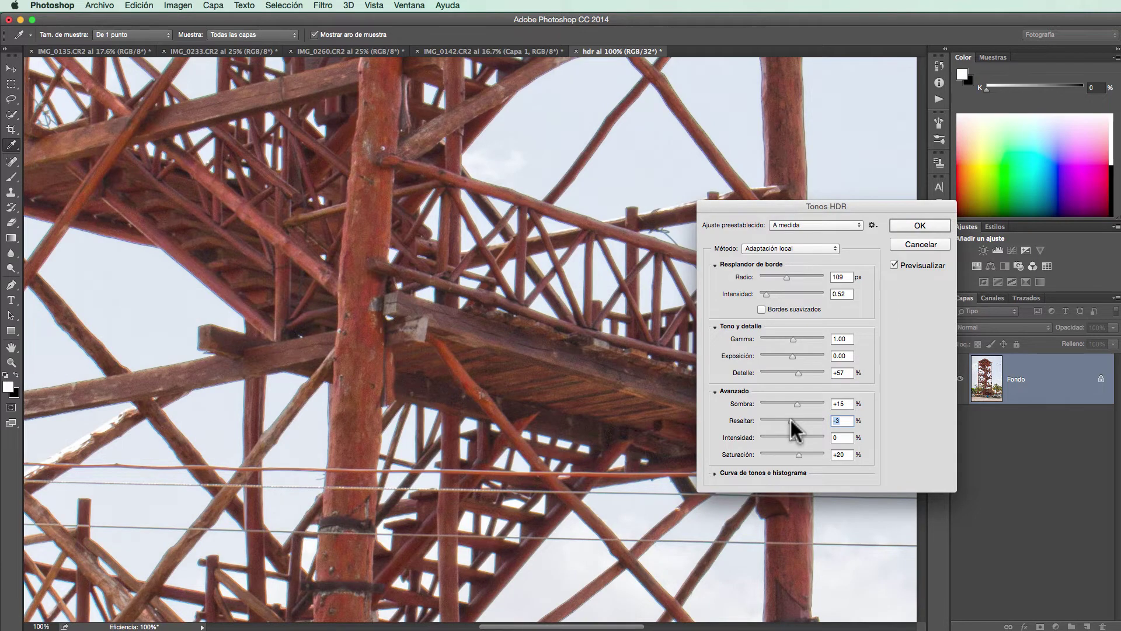
pyautogui.moveTo(791, 419); pyautogui.dragTo(797, 419)
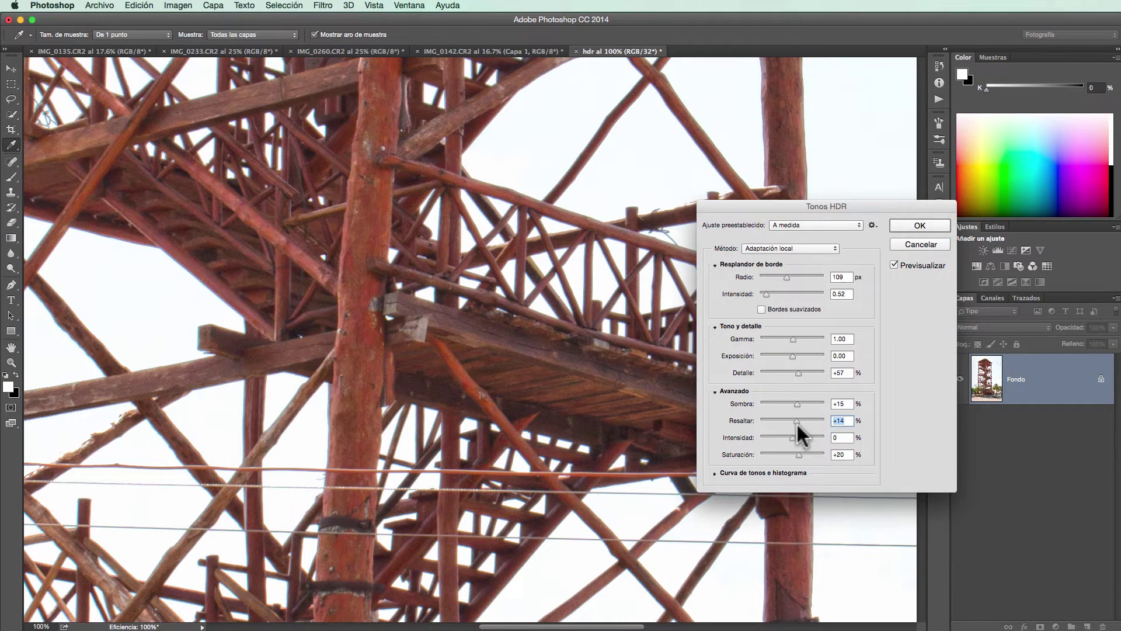
pyautogui.moveTo(797, 421); pyautogui.dragTo(800, 423)
pyautogui.moveTo(793, 438); pyautogui.dragTo(802, 454)
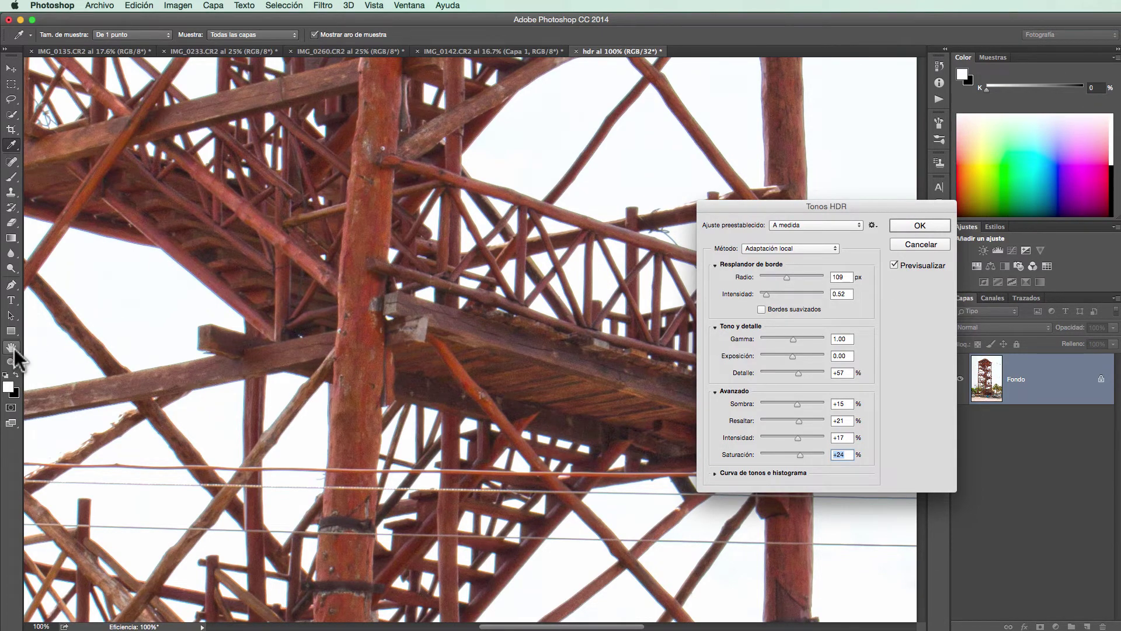
pyautogui.doubleClick(14, 350)
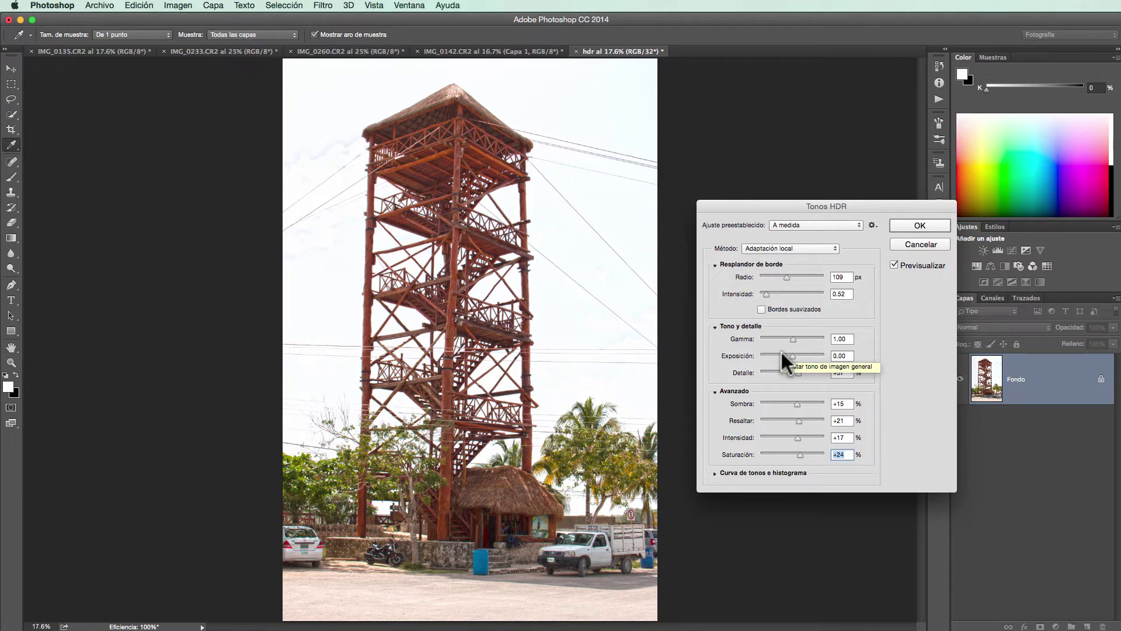
# Step: Compare against the original, raise Detalle to +122, and apply the HDR toning to the tower copy
pyautogui.click(895, 264)
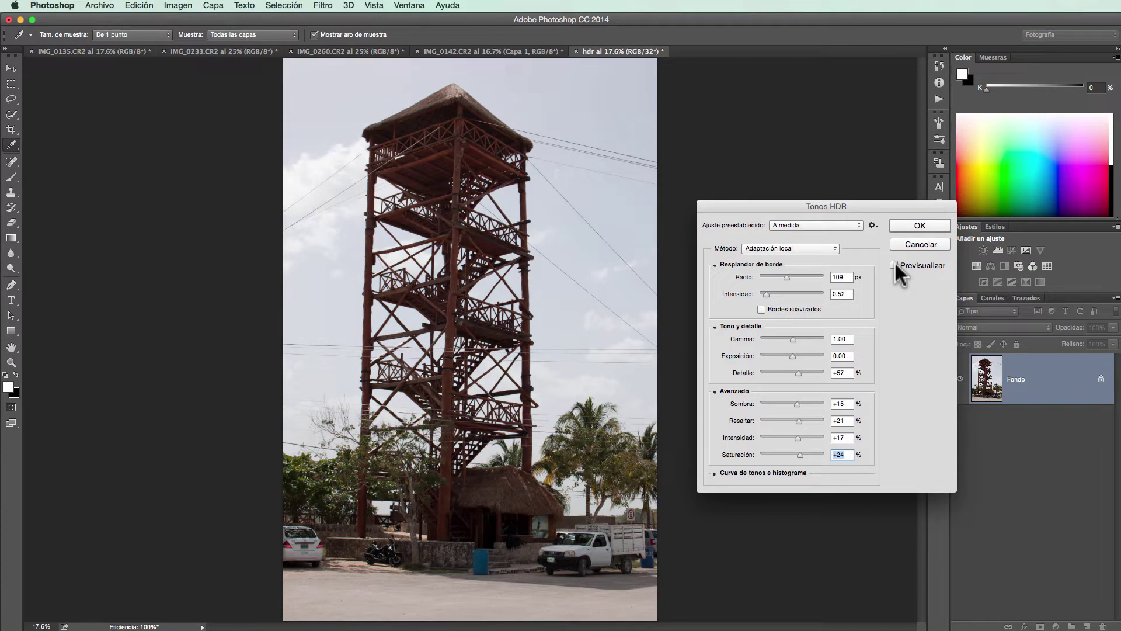
pyautogui.click(895, 265)
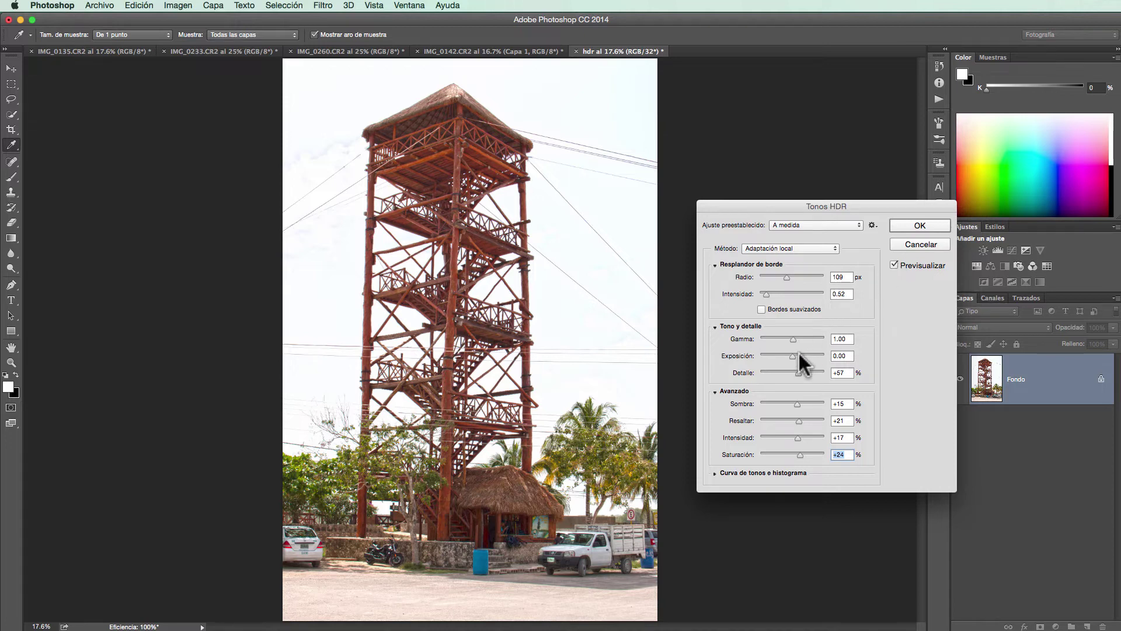
pyautogui.moveTo(796, 371); pyautogui.dragTo(804, 369)
pyautogui.click(898, 263)
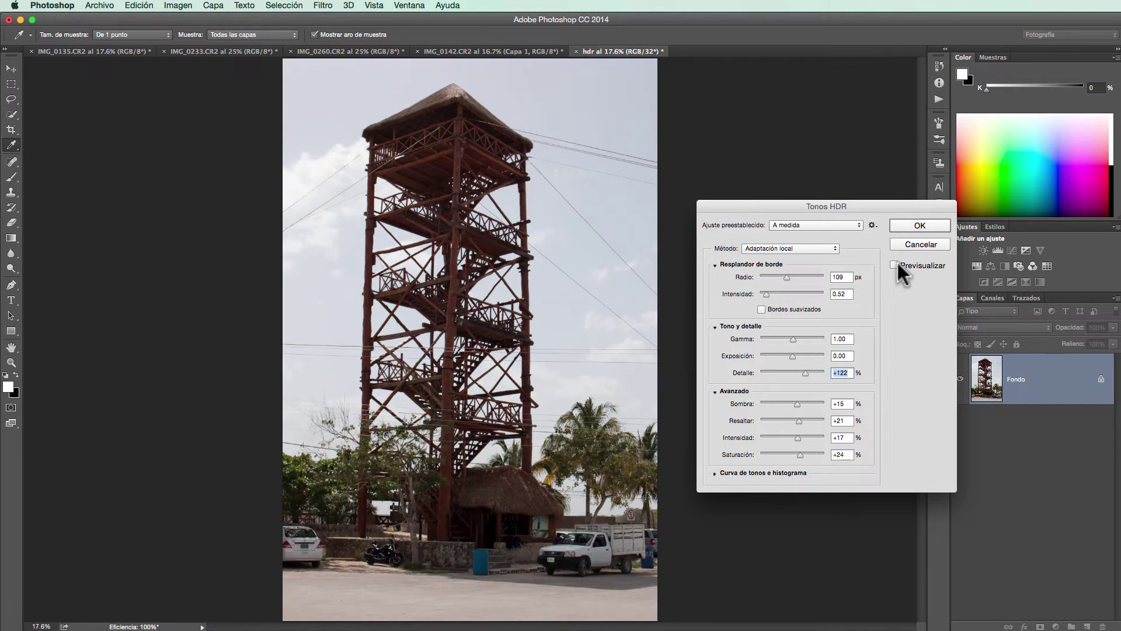
pyautogui.click(897, 263)
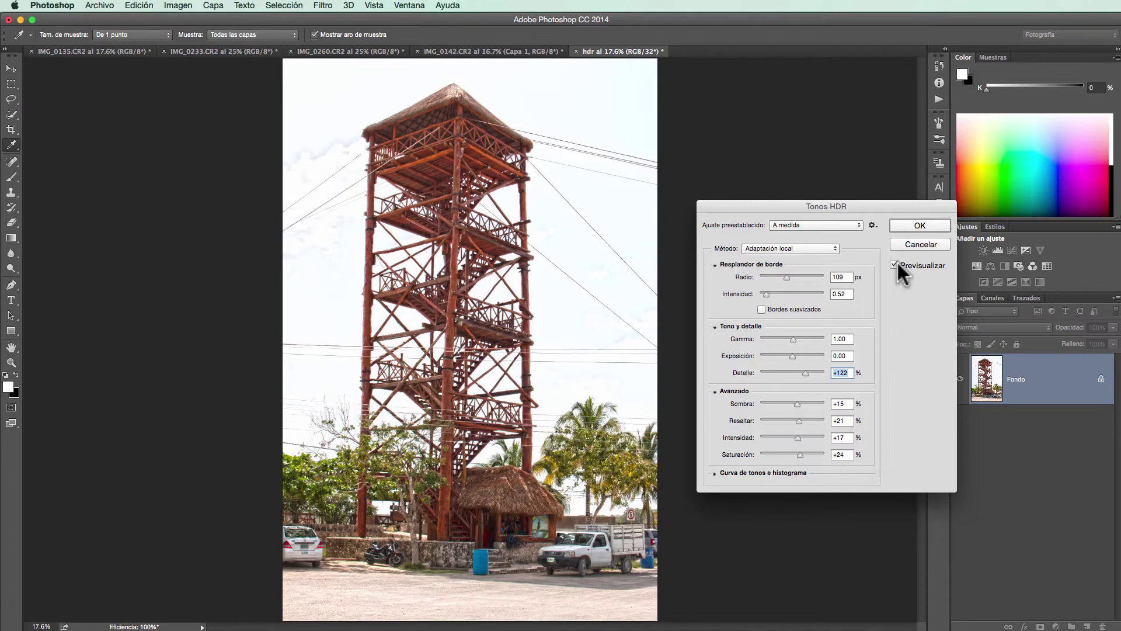
pyautogui.click(916, 226)
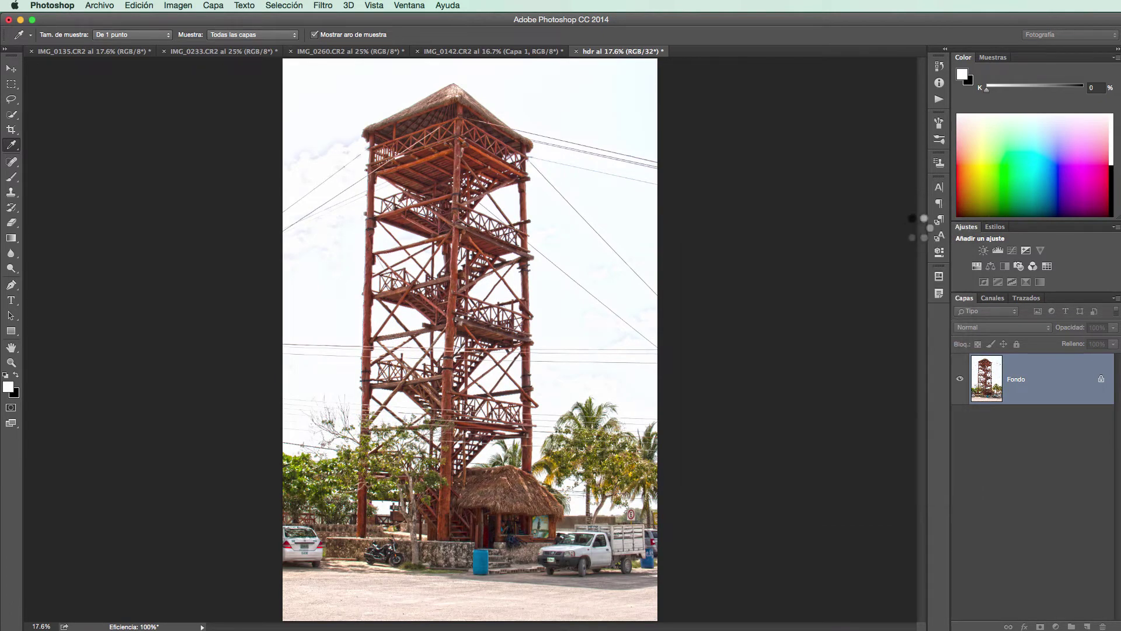
# Step: Float the hdr document into its own window beside the original IMG_0135 photo
pyautogui.press('h')
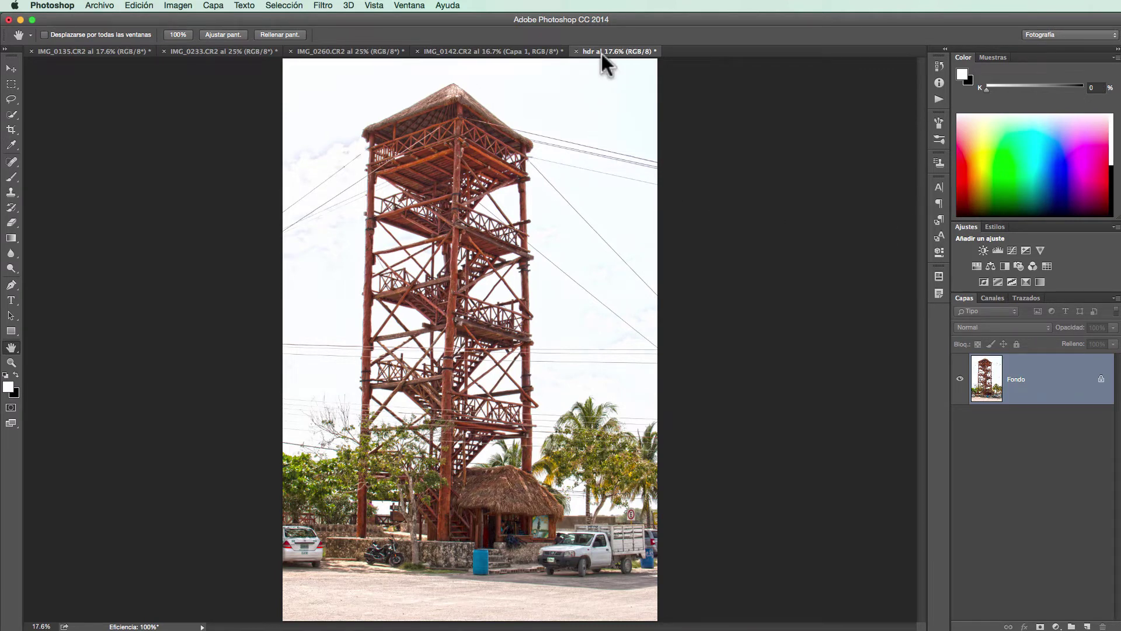
pyautogui.moveTo(601, 53)
pyautogui.mouseDown()
pyautogui.moveTo(598, 72)
pyautogui.moveTo(411, 67)
pyautogui.mouseUp()
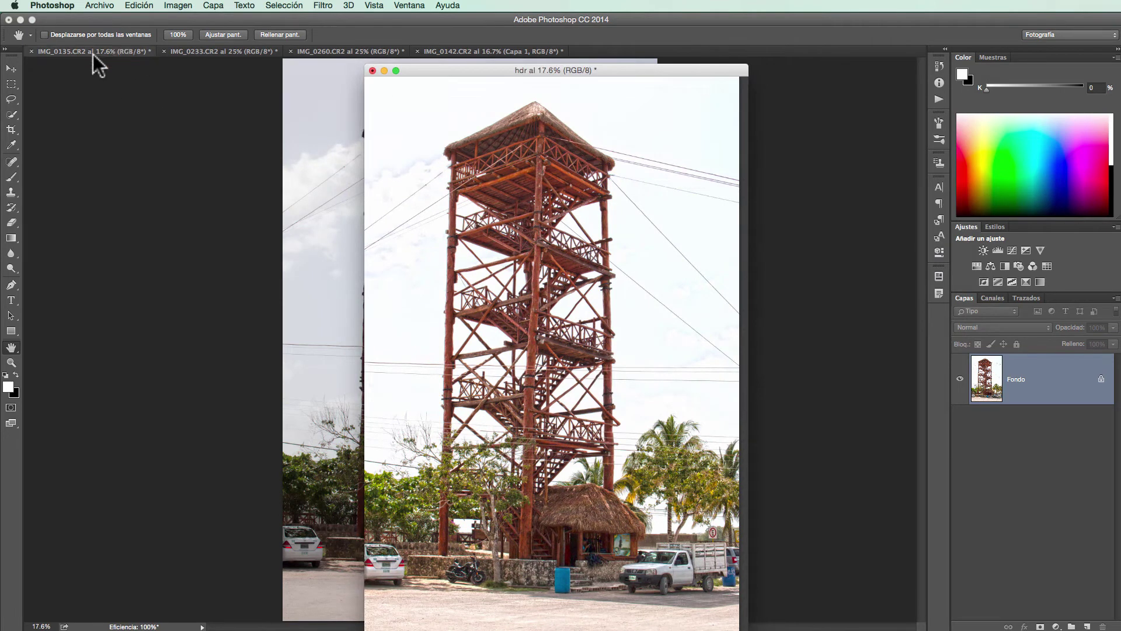
pyautogui.moveTo(411, 69); pyautogui.dragTo(875, 72)
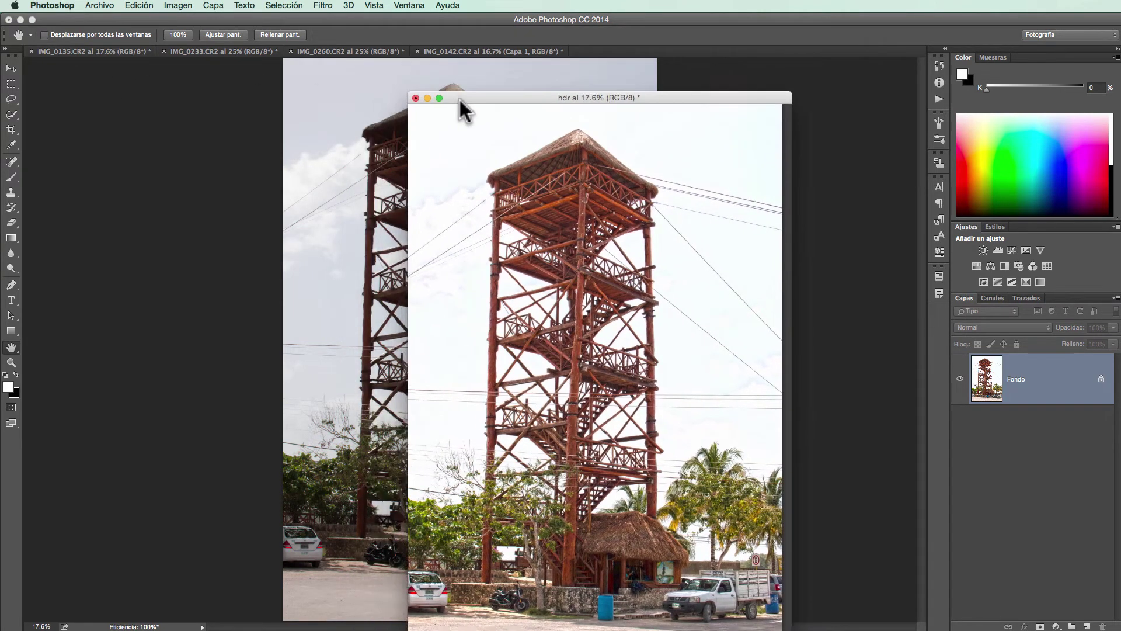
pyautogui.click(79, 51)
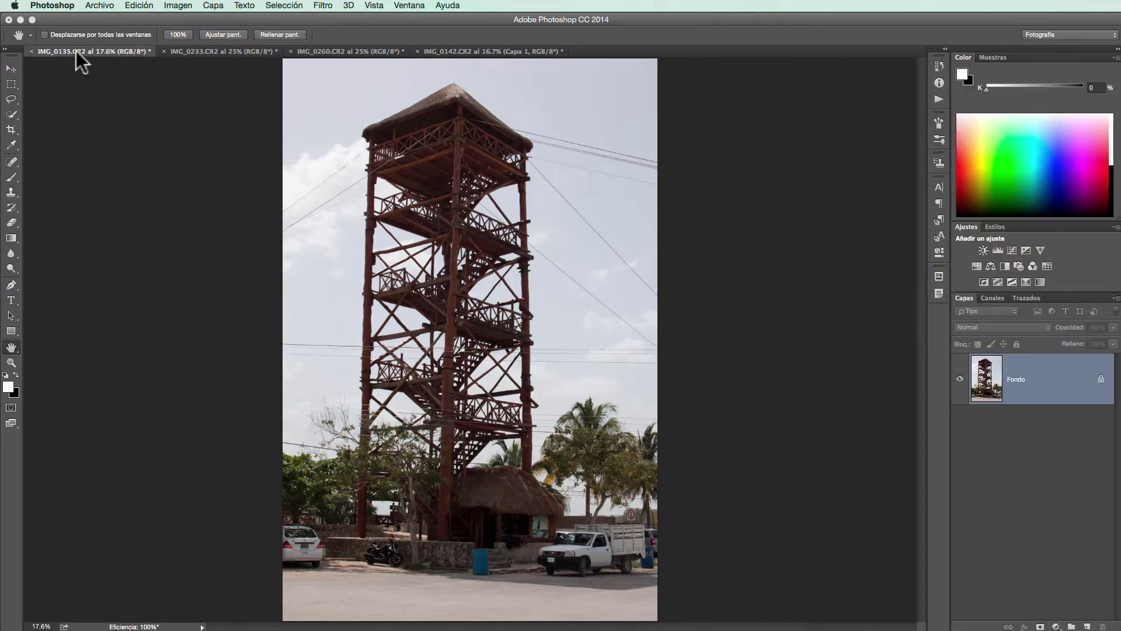
pyautogui.moveTo(1098, 74); pyautogui.dragTo(834, 68)
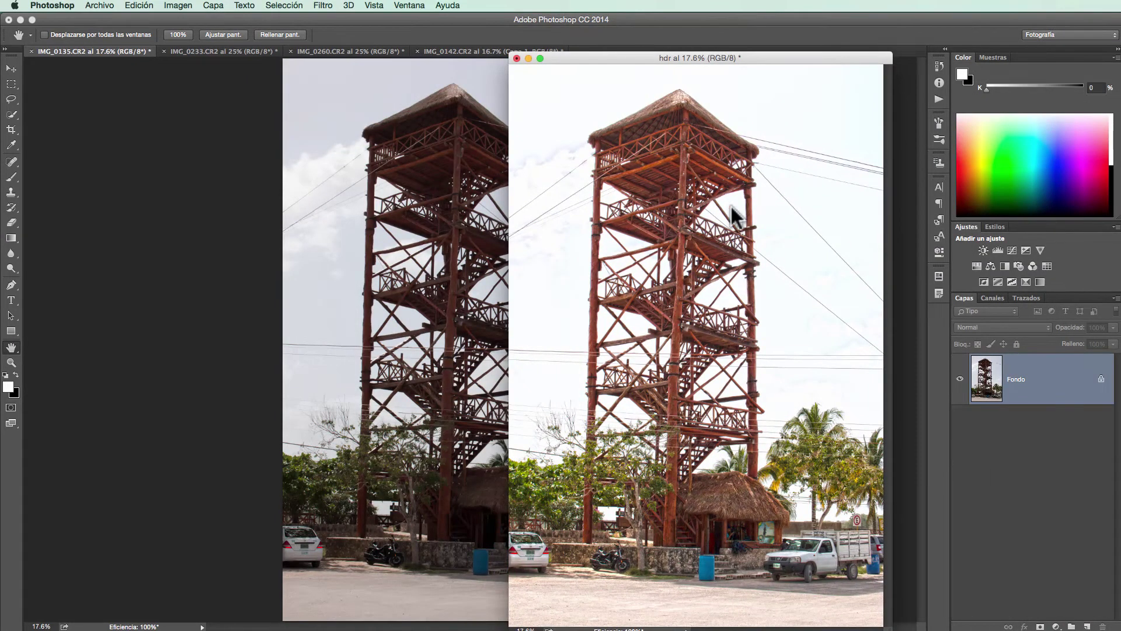
# Step: Move-drag the toned tower onto IMG_0135 as Capa 1, accepting colour conversion
pyautogui.click(12, 70)
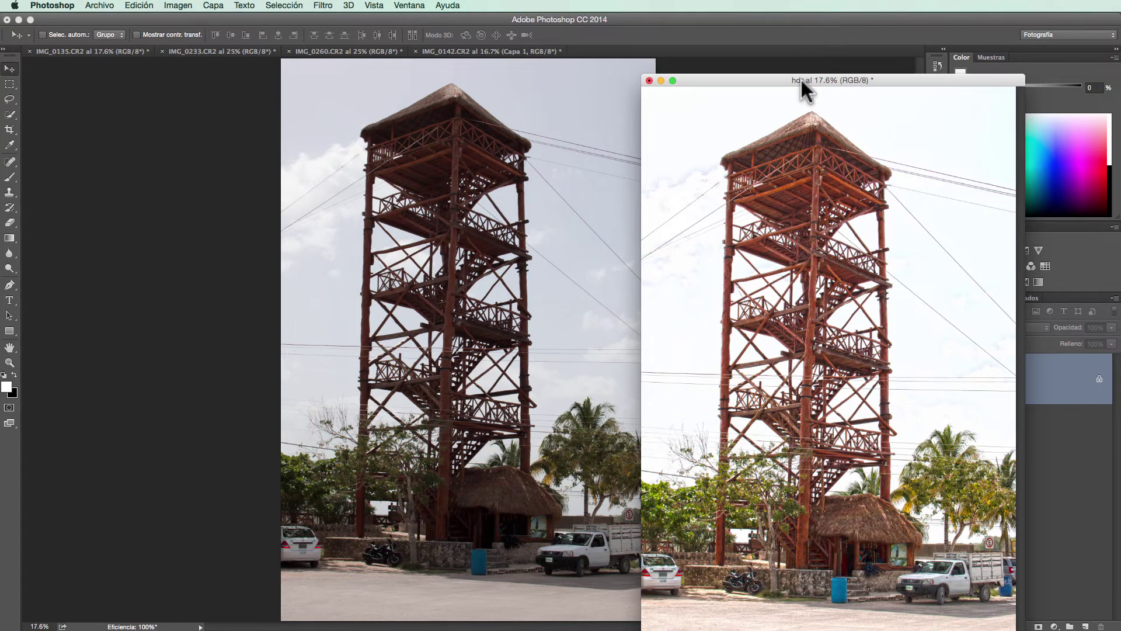
pyautogui.moveTo(801, 78); pyautogui.dragTo(790, 60)
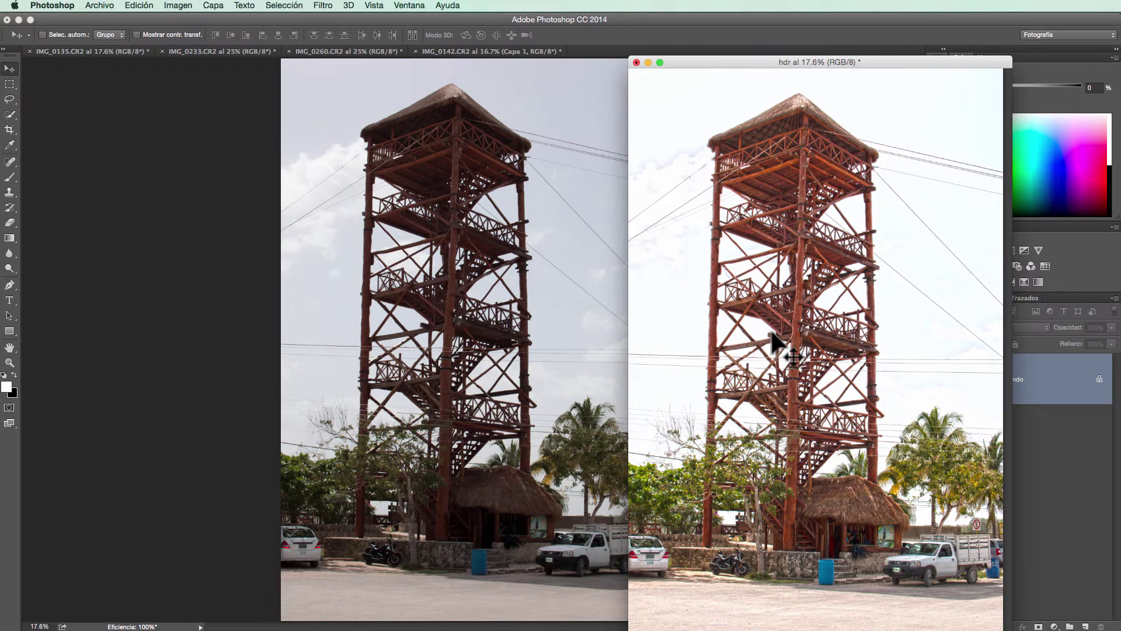
pyautogui.moveTo(778, 333); pyautogui.dragTo(516, 321)
pyautogui.click(856, 467)
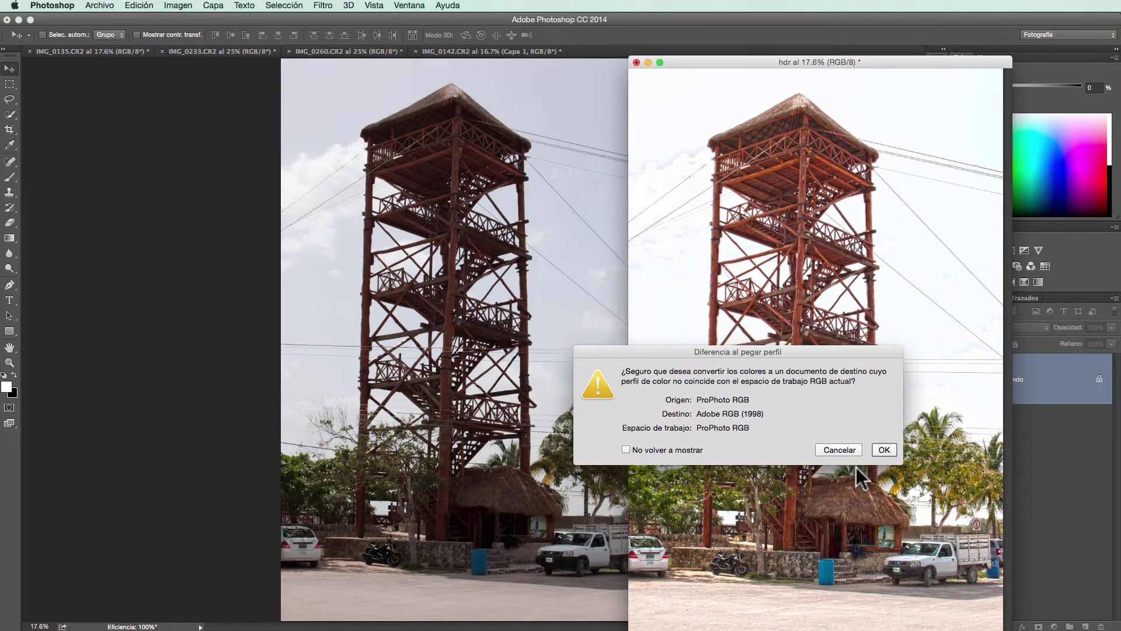
pyautogui.click(890, 449)
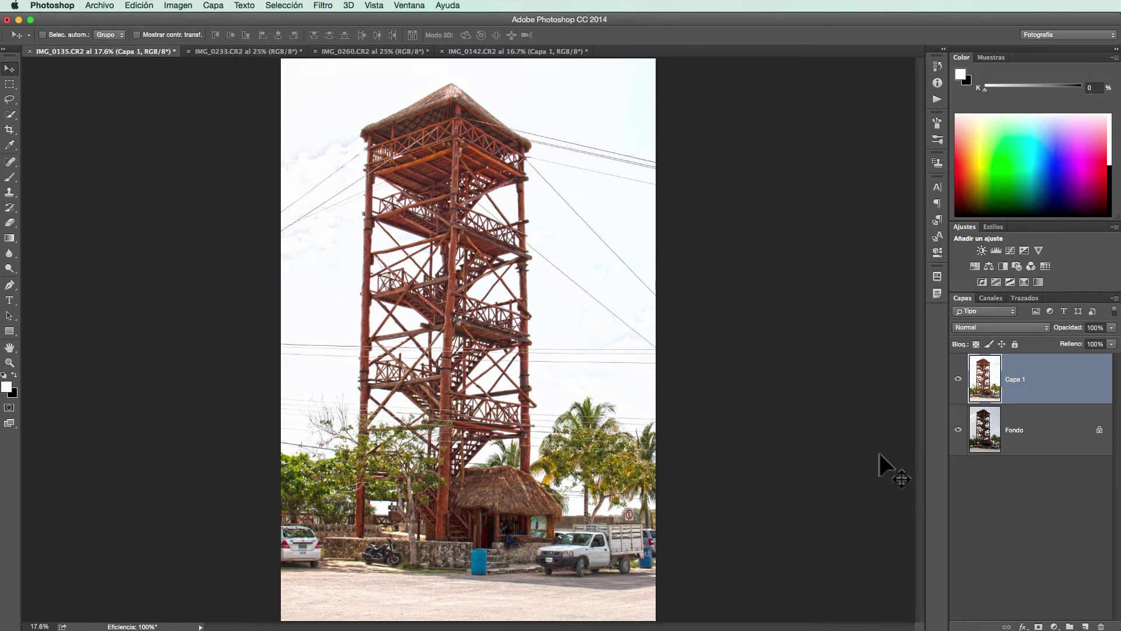
# Step: Compare Capa 1 on and off, then lower its opacity to about 71%
pyautogui.click(958, 381)
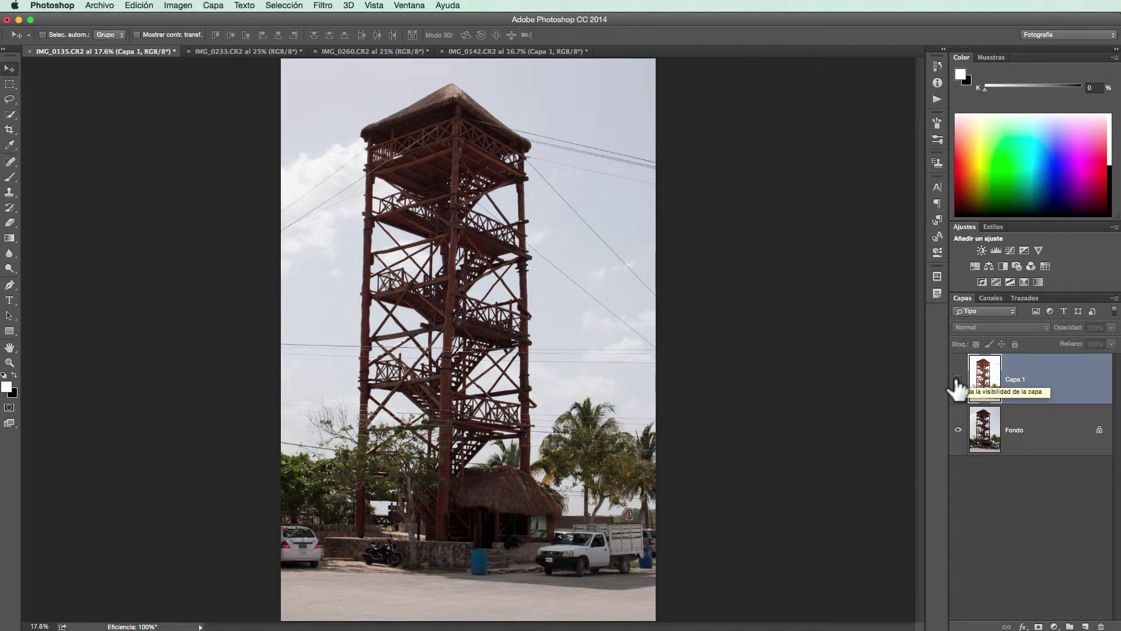
pyautogui.click(958, 381)
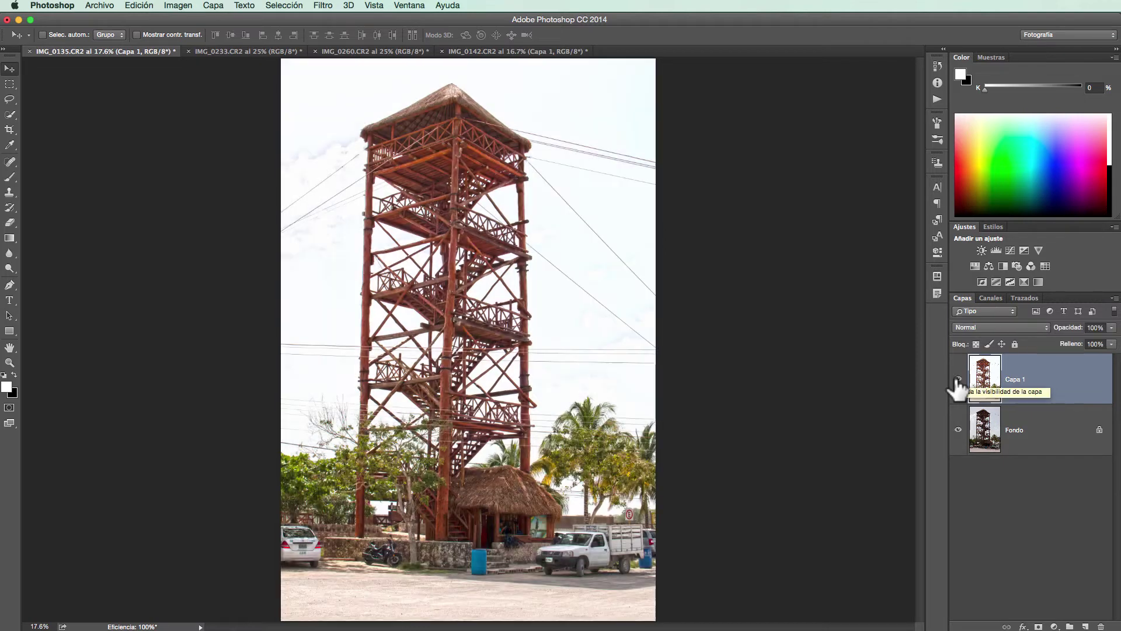
pyautogui.click(1112, 328)
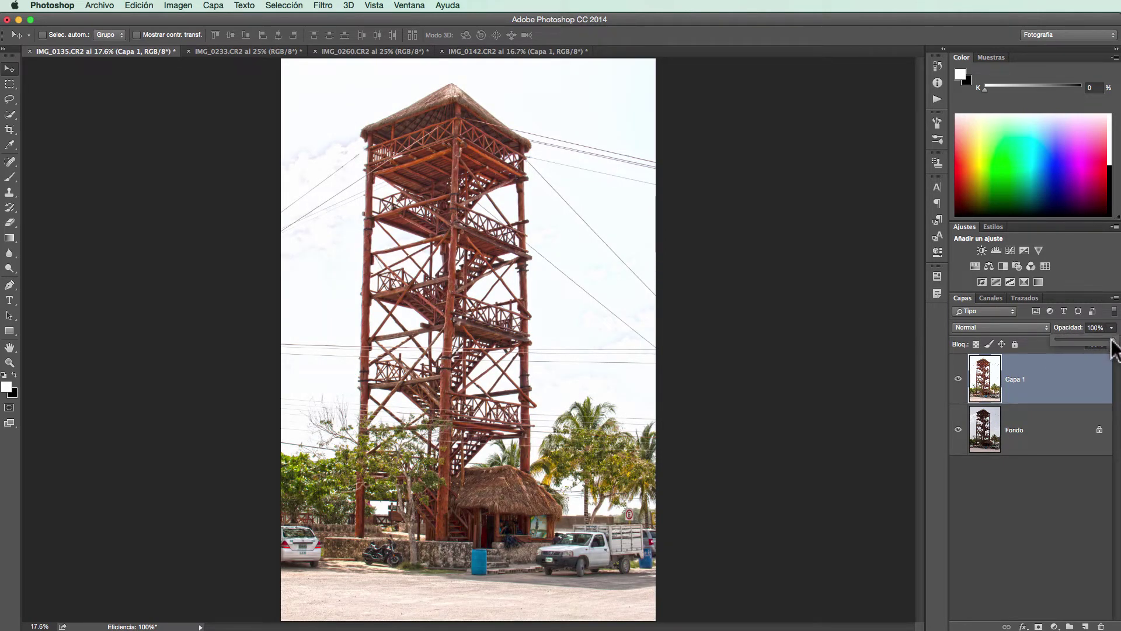
pyautogui.moveTo(1111, 340)
pyautogui.mouseDown()
pyautogui.moveTo(1097, 341)
pyautogui.moveTo(1108, 341)
pyautogui.mouseUp()
# Step: Switch through IMG_0260 and IMG_0142 to the IMG_0233 pyramid photo
pyautogui.click(399, 51)
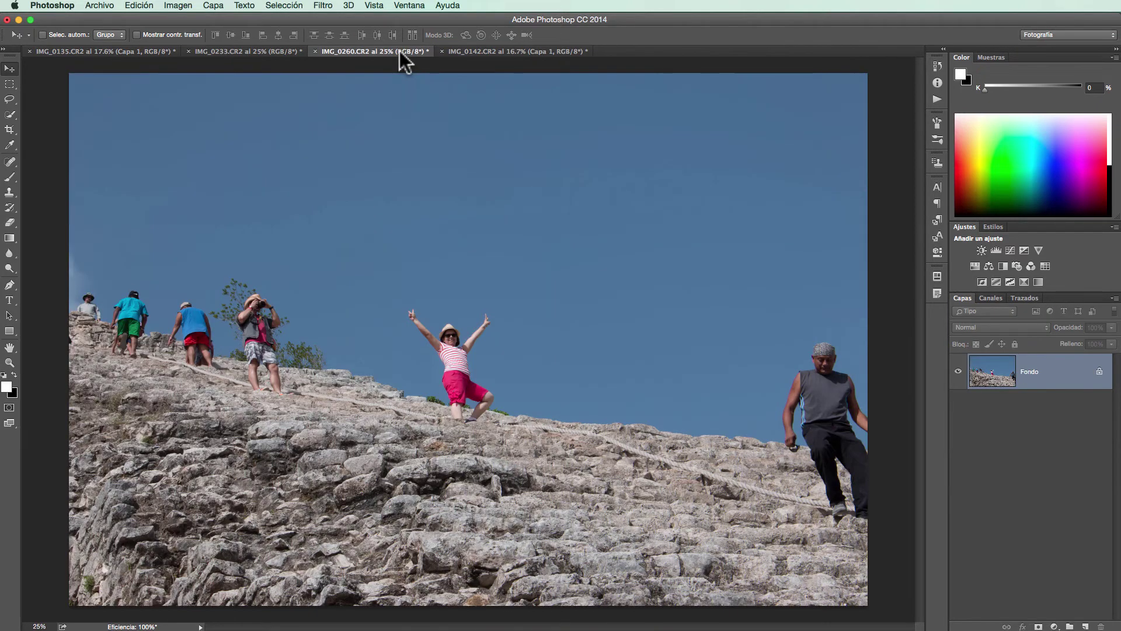
pyautogui.click(479, 51)
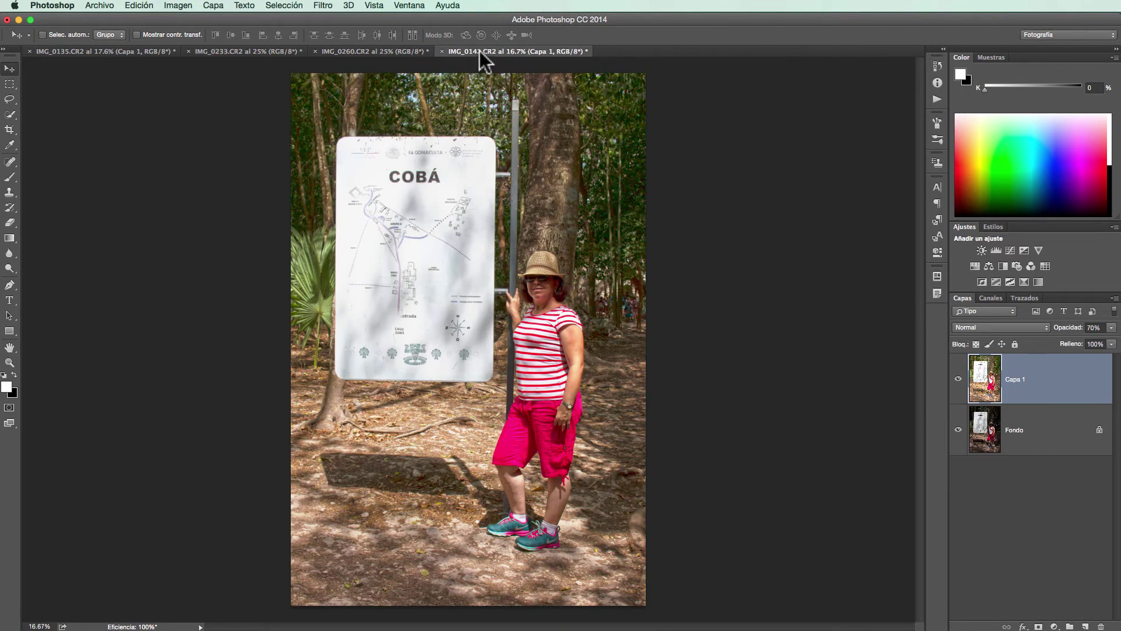
pyautogui.click(184, 52)
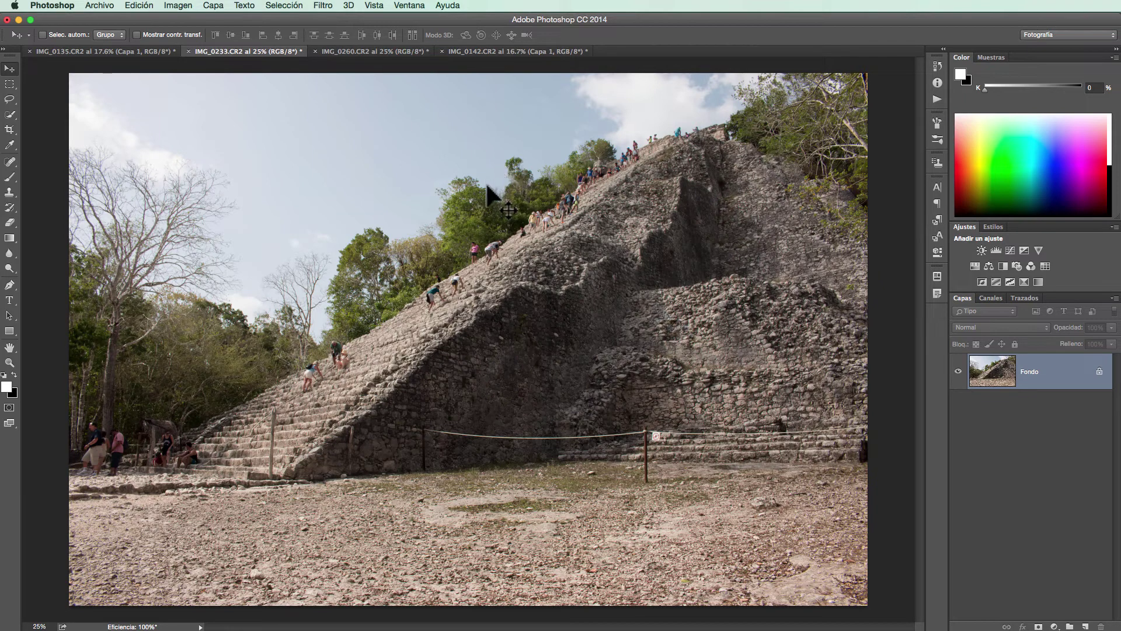
# Step: Duplicate IMG_0233 as a new document named 'HDR' and show the Imagen > Ajustes menu
pyautogui.click(179, 5)
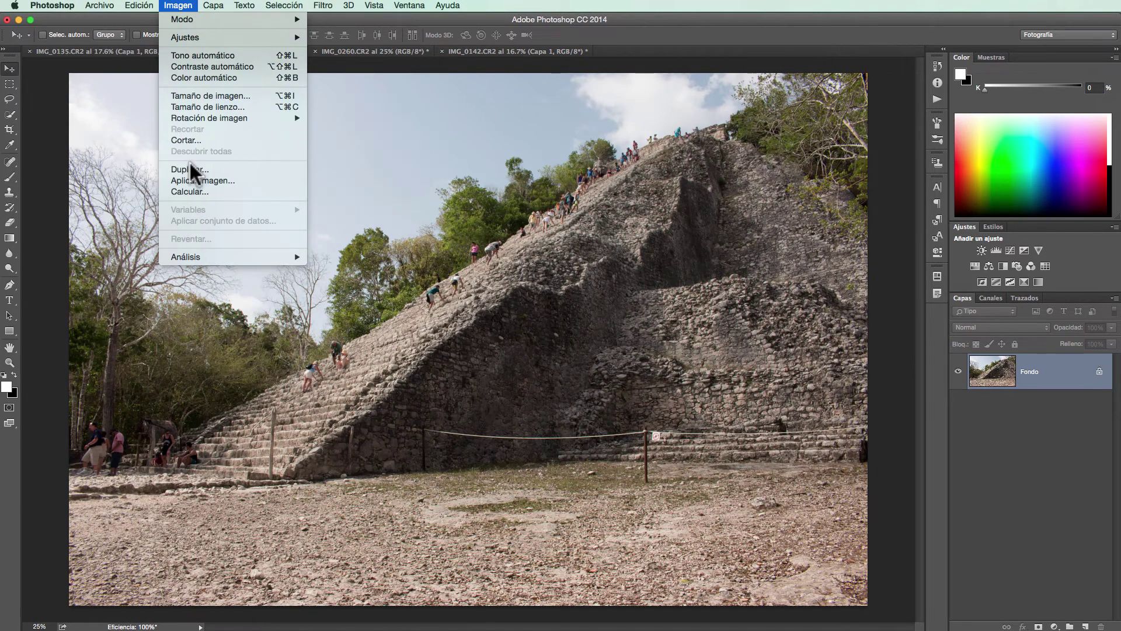
pyautogui.press('d')
pyautogui.press('Return')
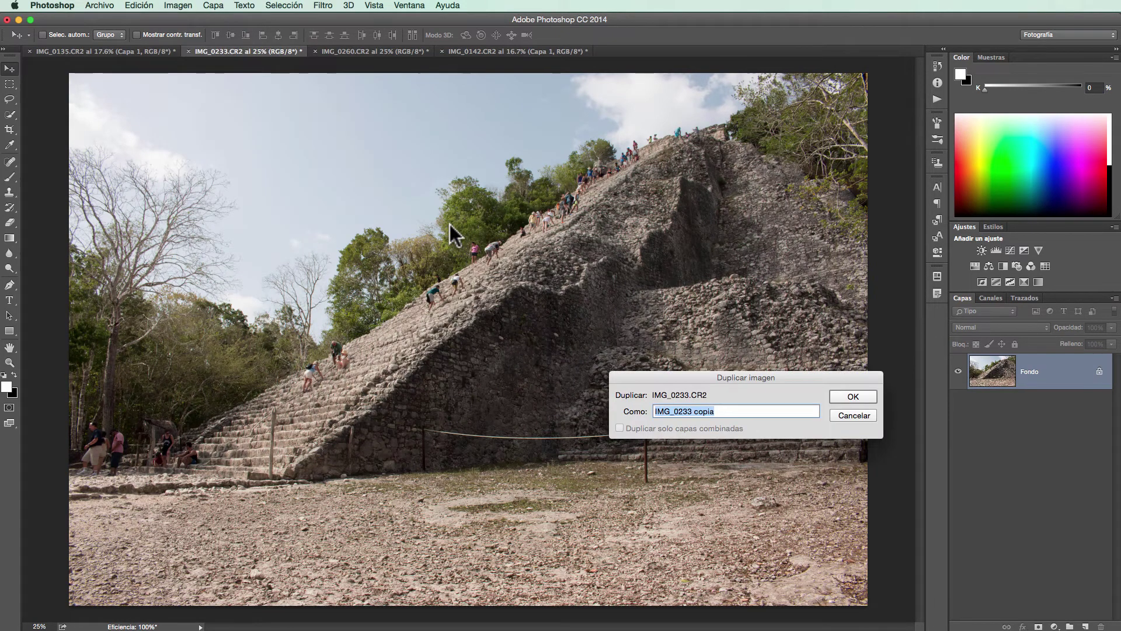
pyautogui.write('HDR')
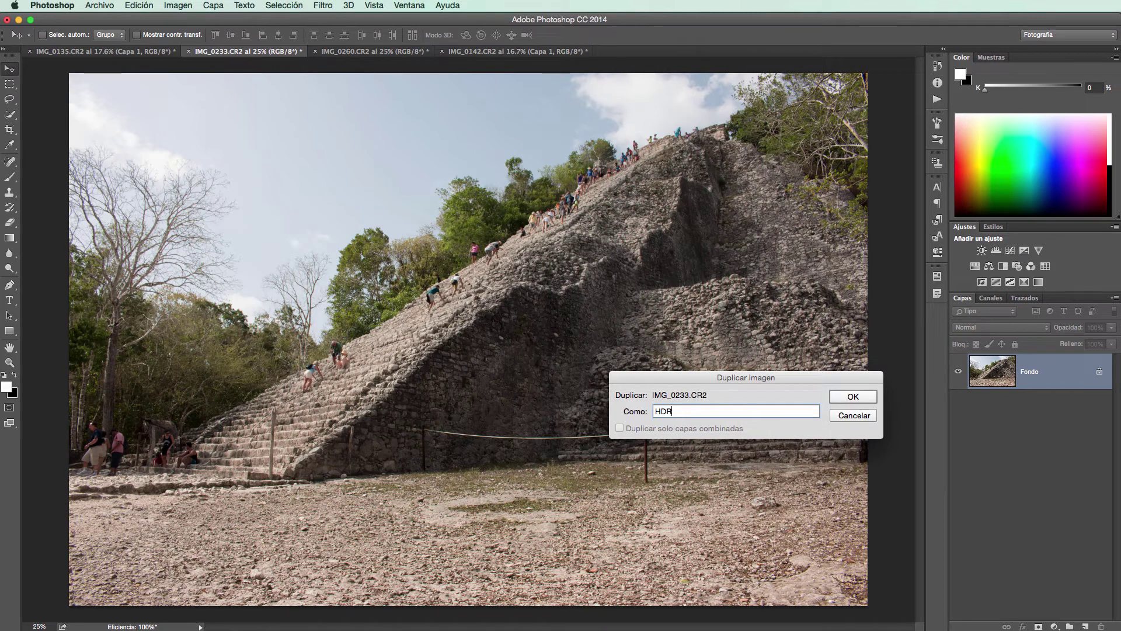
pyautogui.click(850, 396)
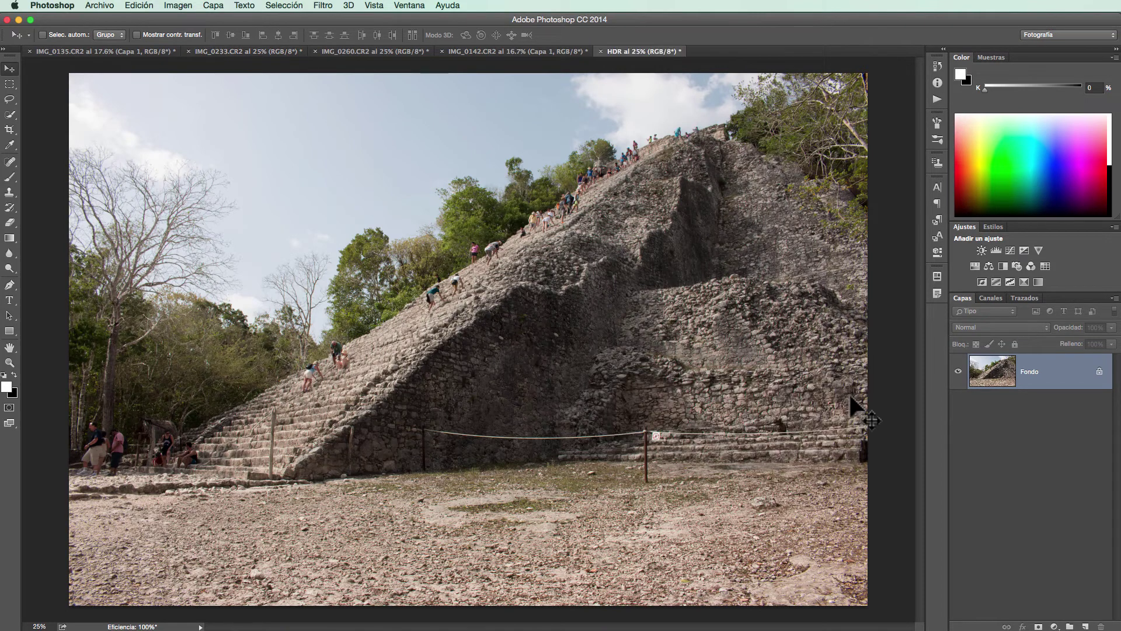
pyautogui.click(177, 5)
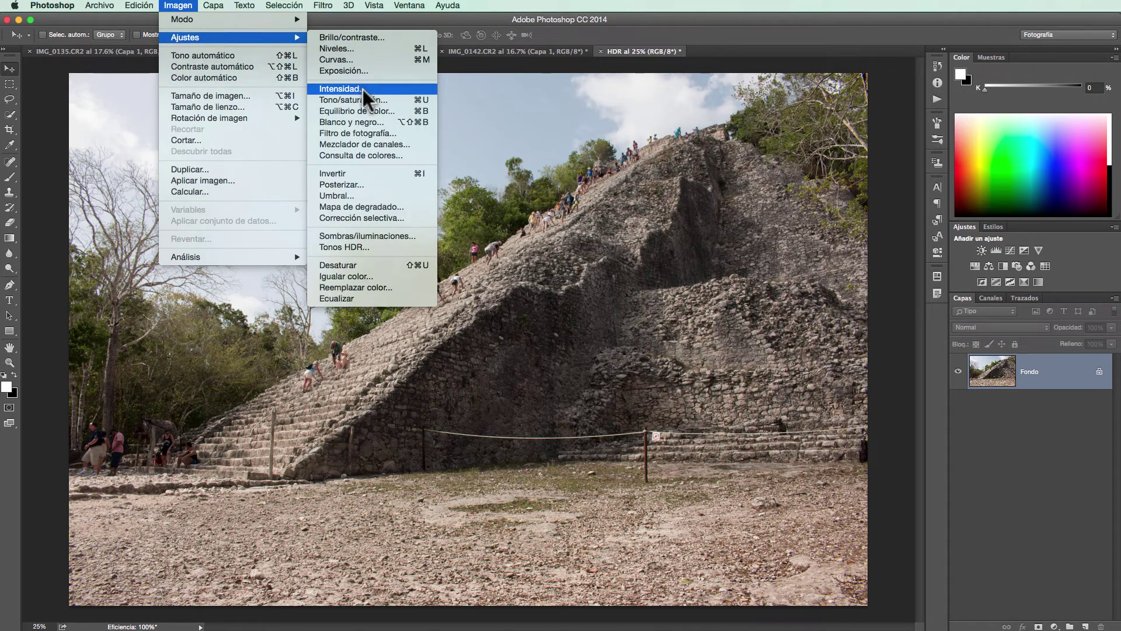
pyautogui.moveTo(185, 36)
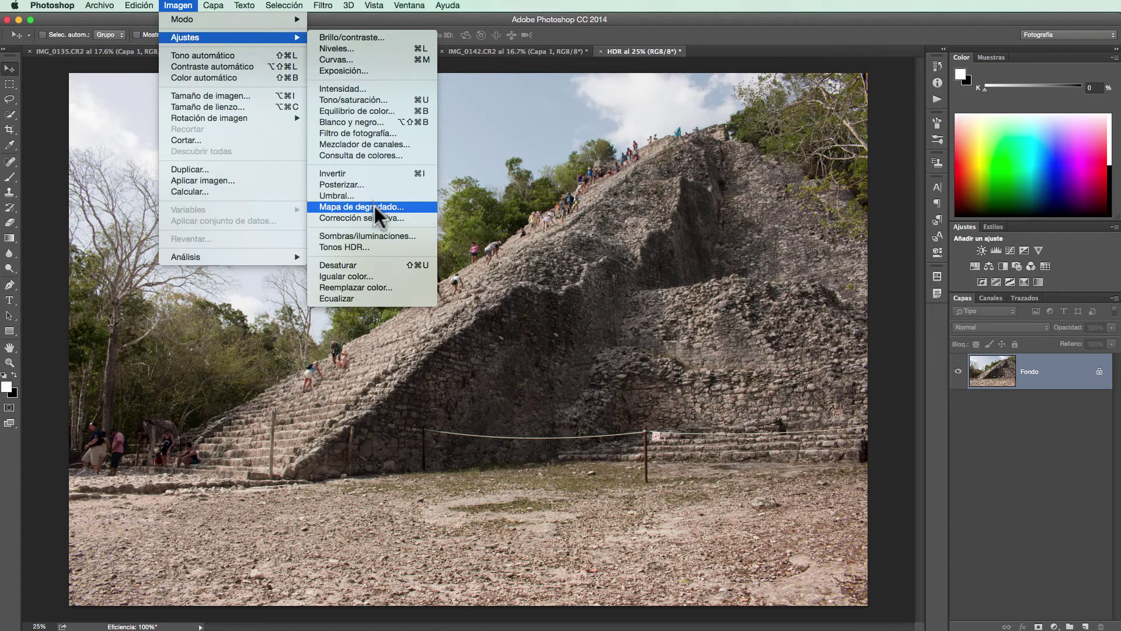
# Step: Start Tonos HDR on the pyramid copy and boost Detalle to +165
pyautogui.click(363, 246)
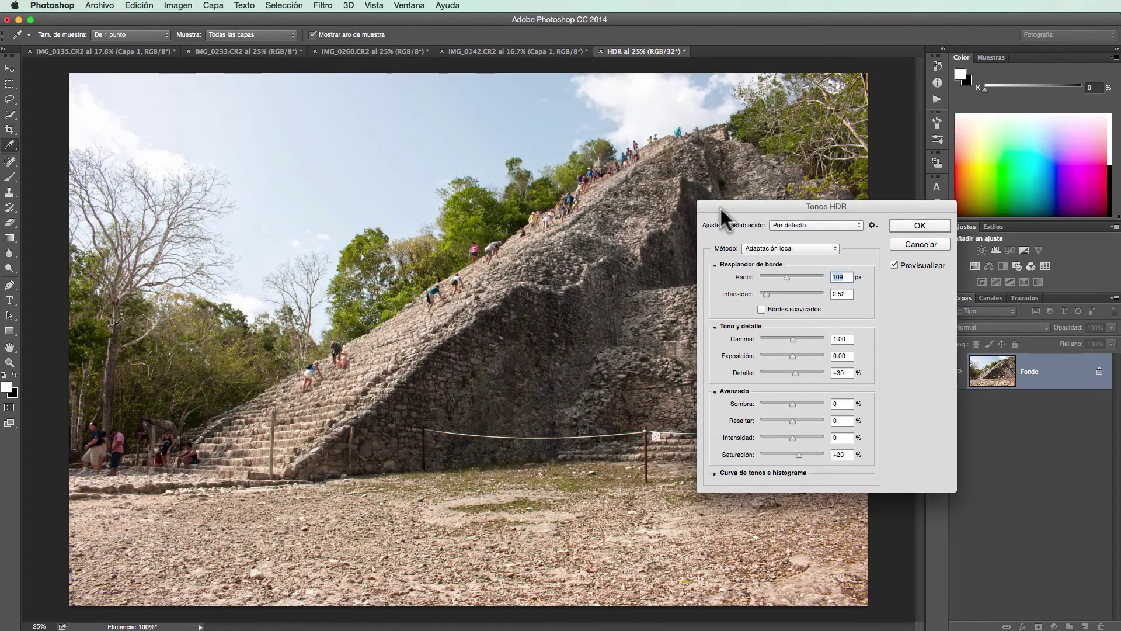
pyautogui.moveTo(733, 211); pyautogui.dragTo(773, 180)
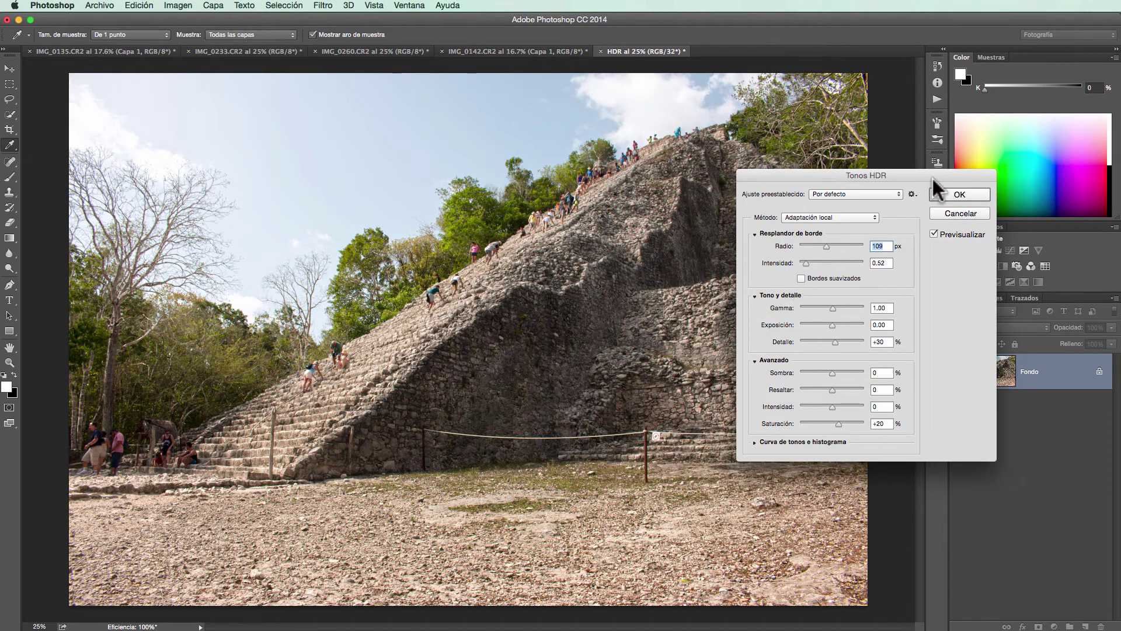
pyautogui.click(935, 233)
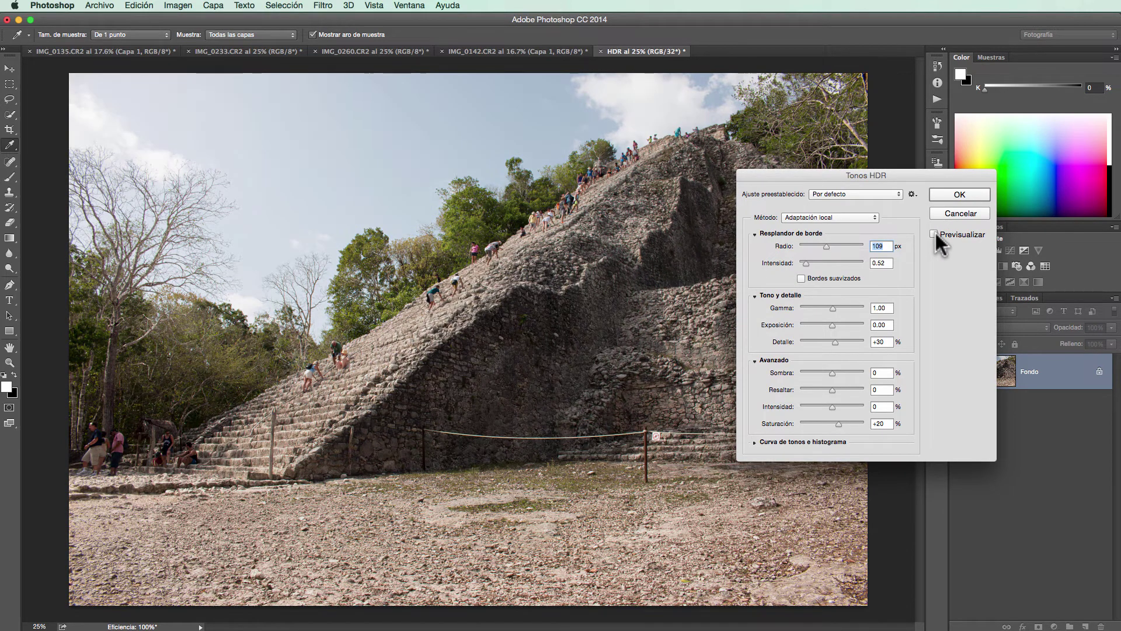
pyautogui.click(935, 233)
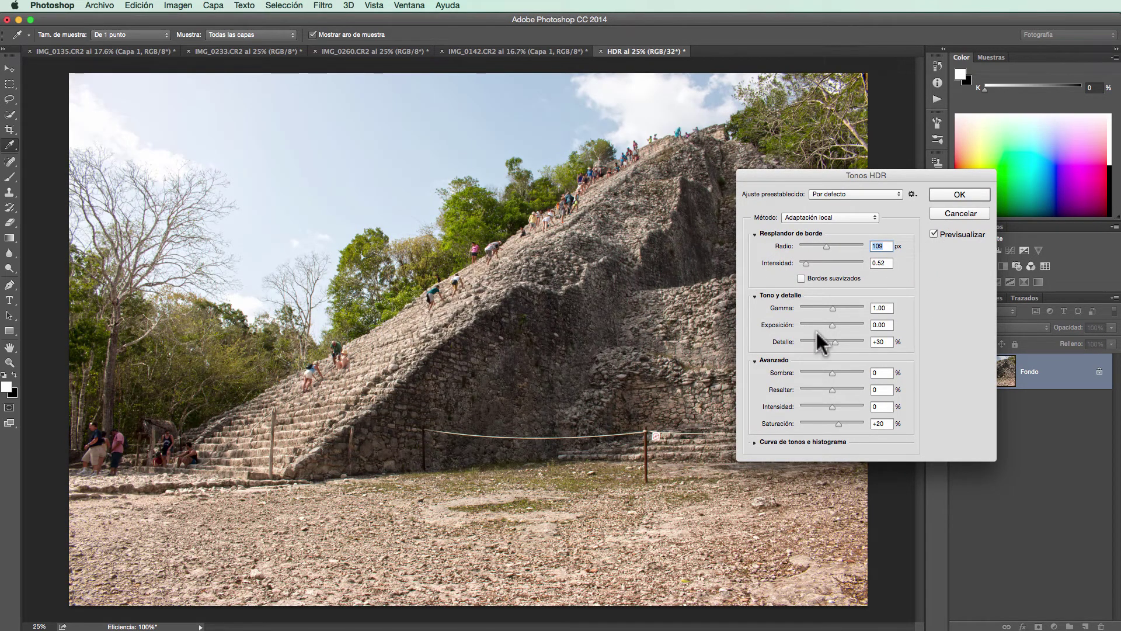
pyautogui.moveTo(835, 342)
pyautogui.mouseDown()
pyautogui.moveTo(850, 342)
pyautogui.moveTo(850, 373)
pyautogui.moveTo(830, 389)
pyautogui.mouseUp()
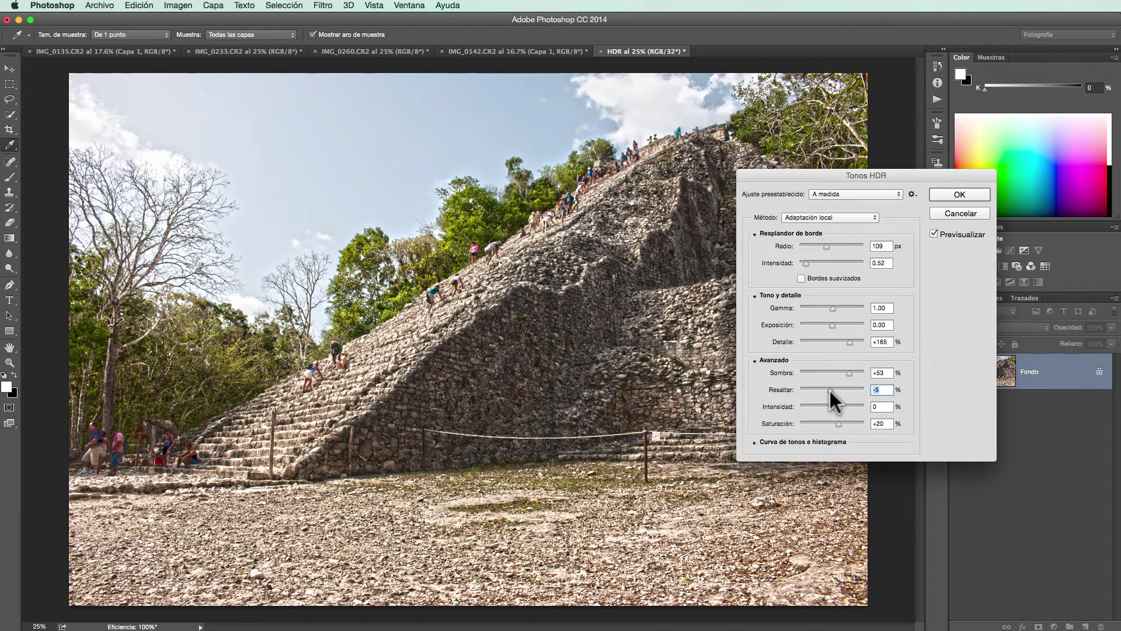
# Step: Set Sombra +53, Resaltar -10, Intensidad +15, Saturación +32, glow strength 0.80, and apply
pyautogui.moveTo(830, 389)
pyautogui.mouseDown()
pyautogui.moveTo(848, 389)
pyautogui.moveTo(828, 389)
pyautogui.mouseUp()
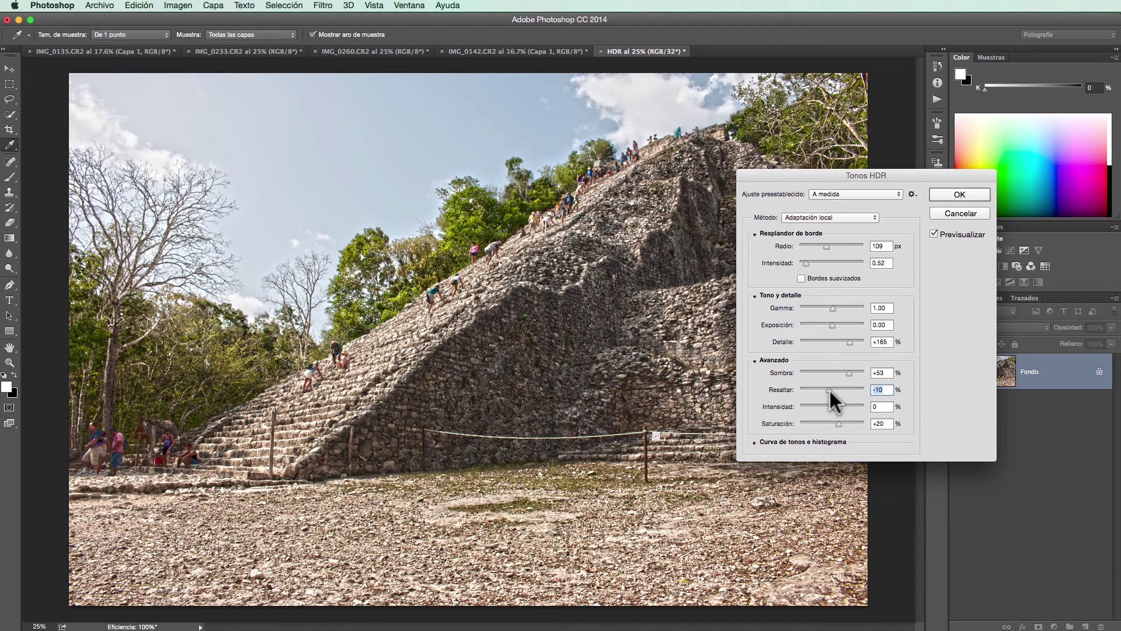
pyautogui.moveTo(832, 405); pyautogui.dragTo(837, 403)
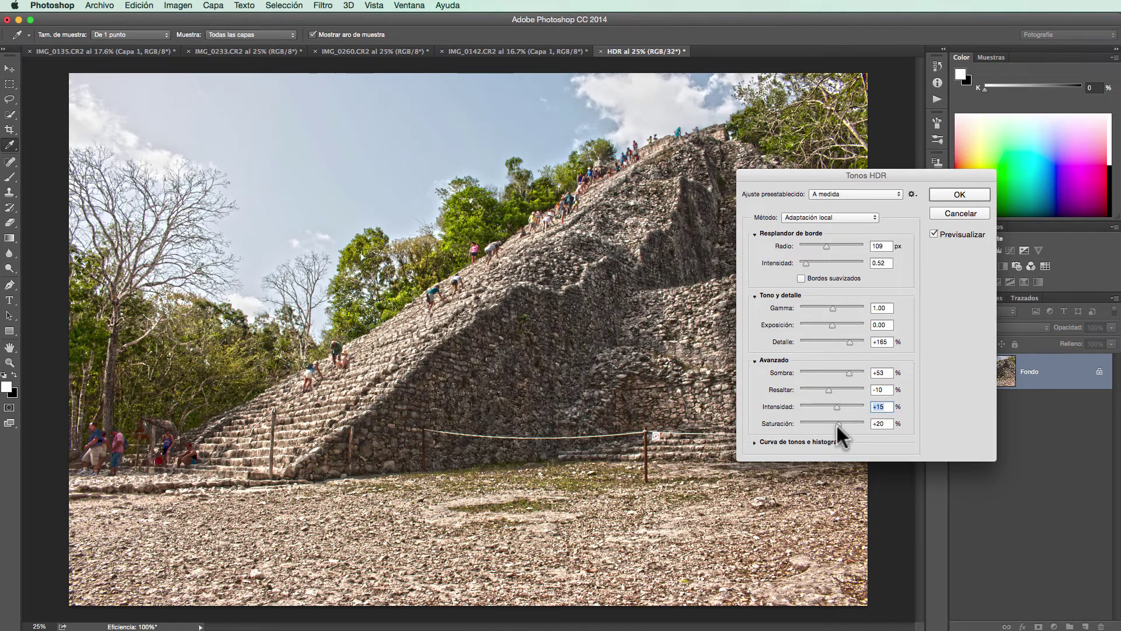
pyautogui.moveTo(834, 423); pyautogui.dragTo(843, 423)
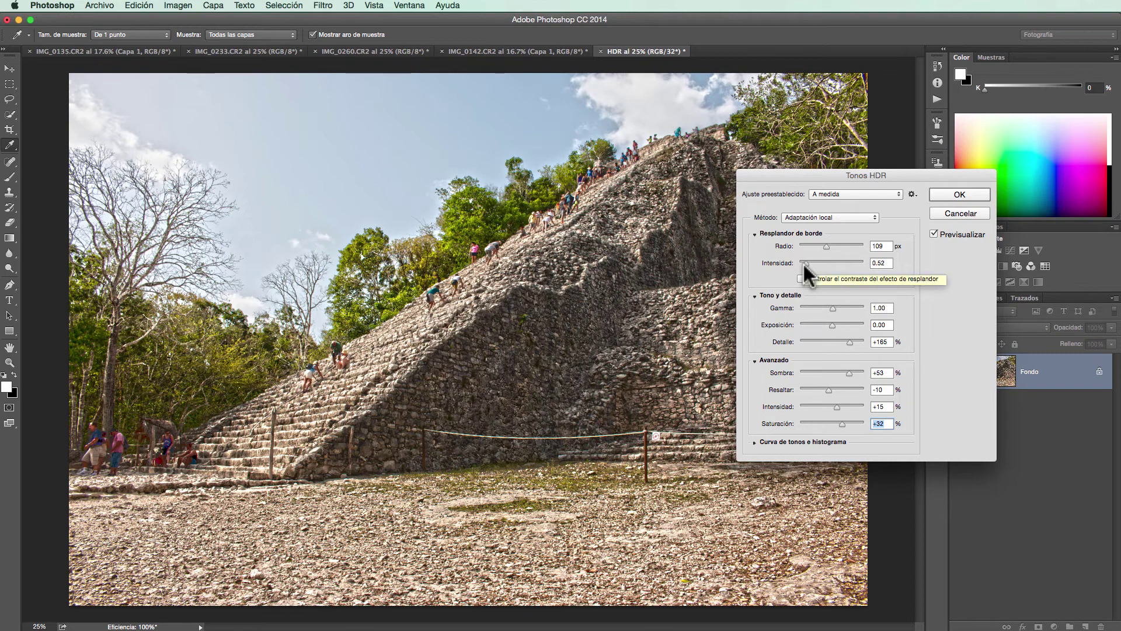
pyautogui.moveTo(804, 263); pyautogui.dragTo(811, 265)
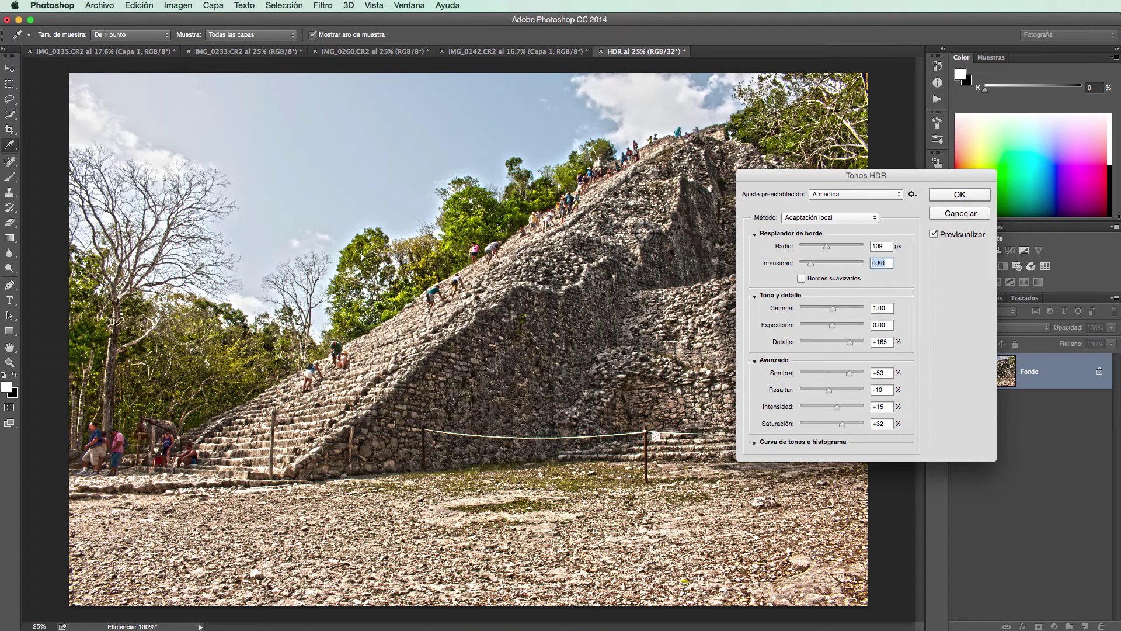
pyautogui.click(951, 195)
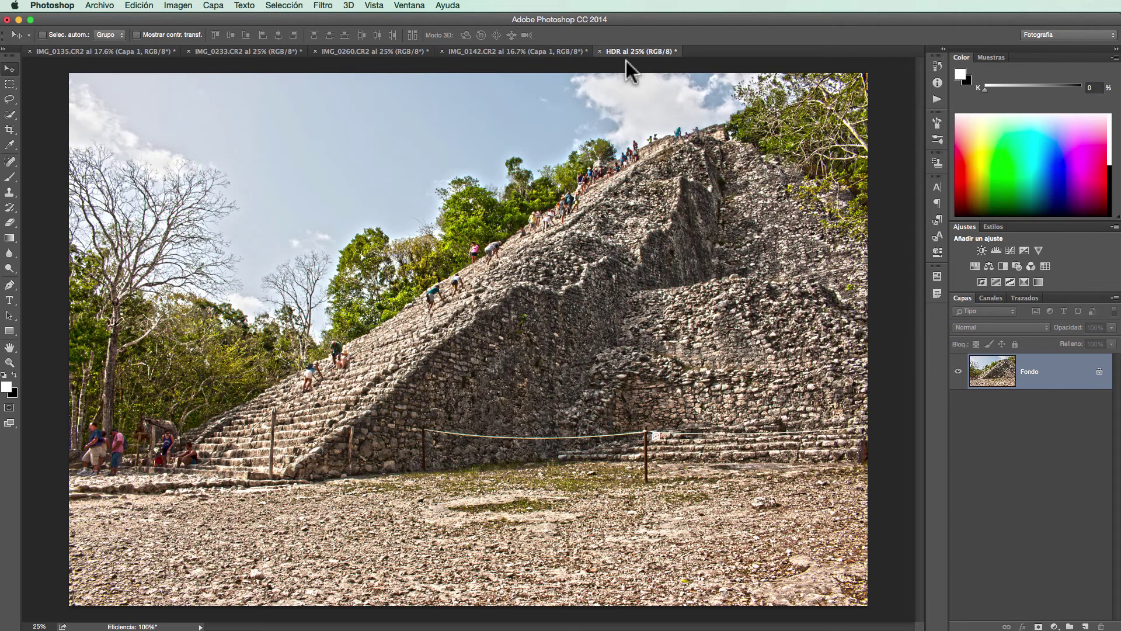
# Step: Float the HDR window and paste the toned pyramid into IMG_0233.CR2 with colour conversion
pyautogui.moveTo(627, 59); pyautogui.dragTo(861, 149)
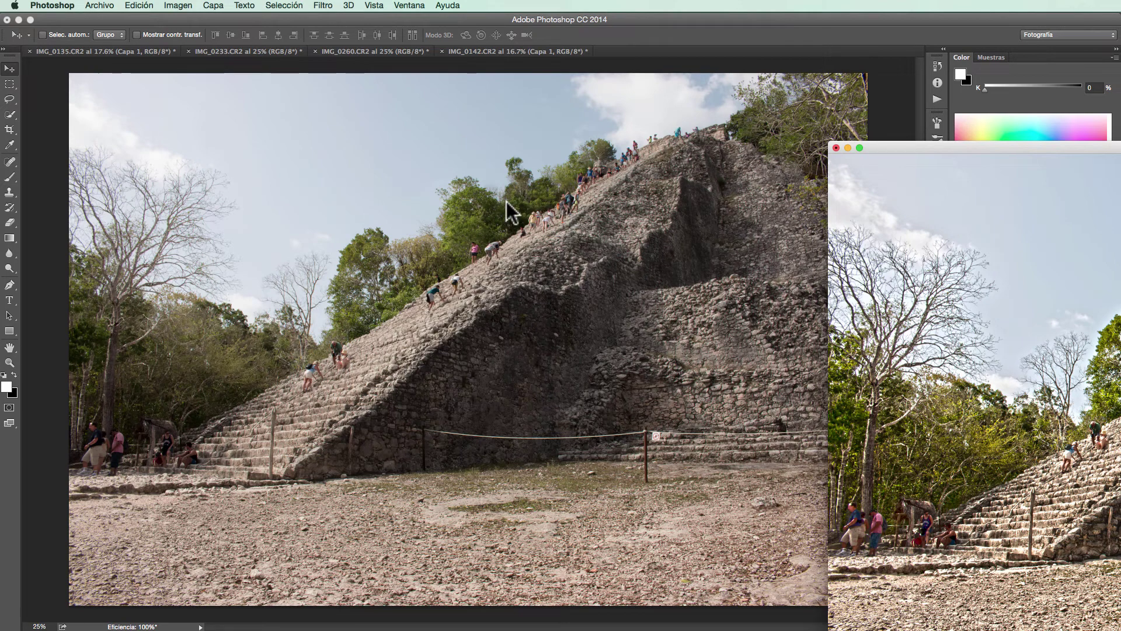
pyautogui.hotkey('ctrl', 'v')
pyautogui.click(872, 471)
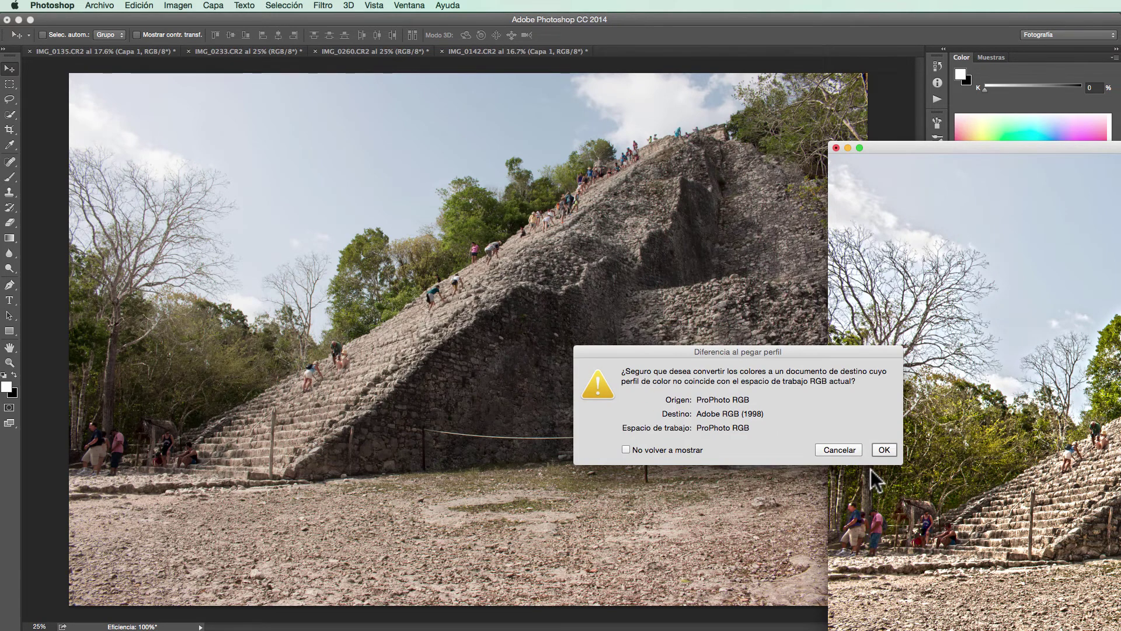
pyautogui.click(887, 446)
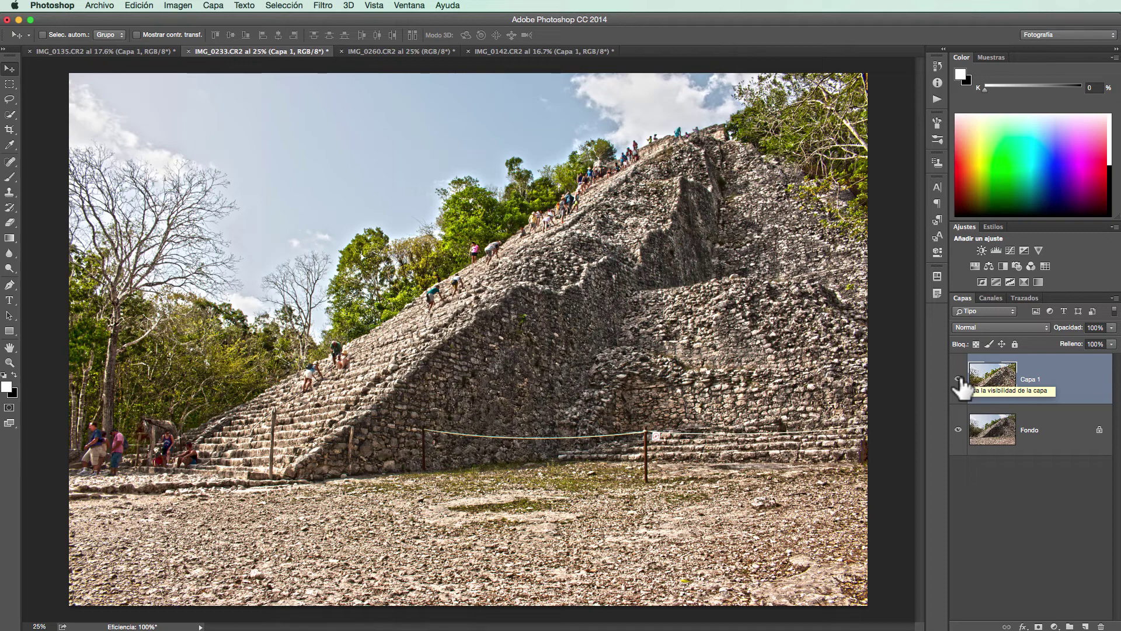
# Step: Compare Capa 1 on and off and set its opacity to 52% over Fondo
pyautogui.click(958, 379)
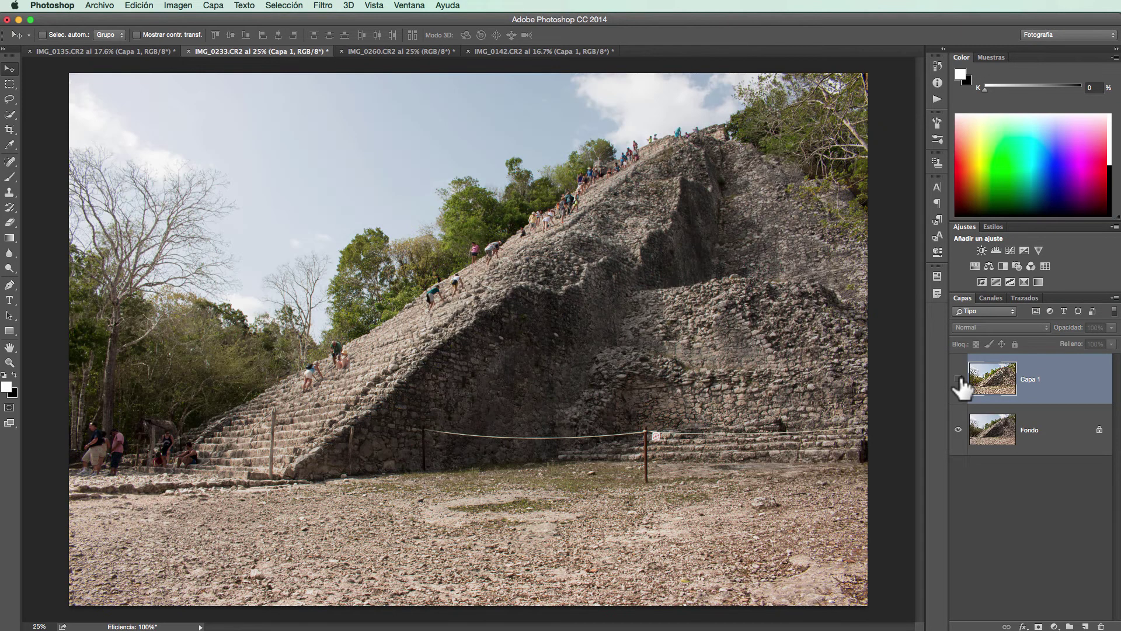
pyautogui.click(958, 379)
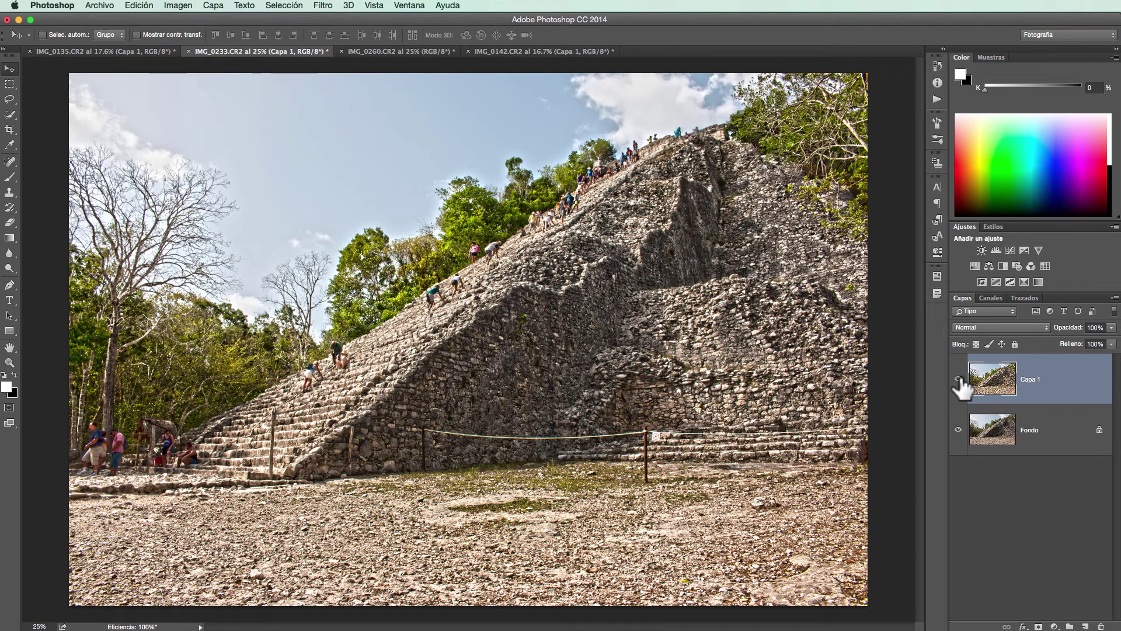
pyautogui.click(958, 379)
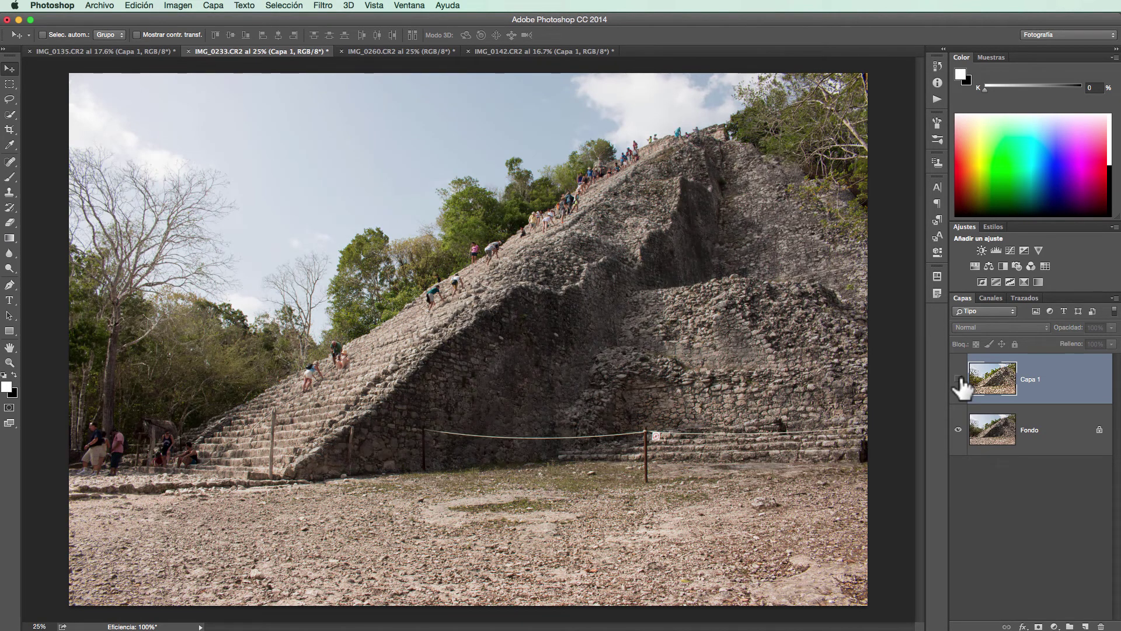
pyautogui.click(958, 379)
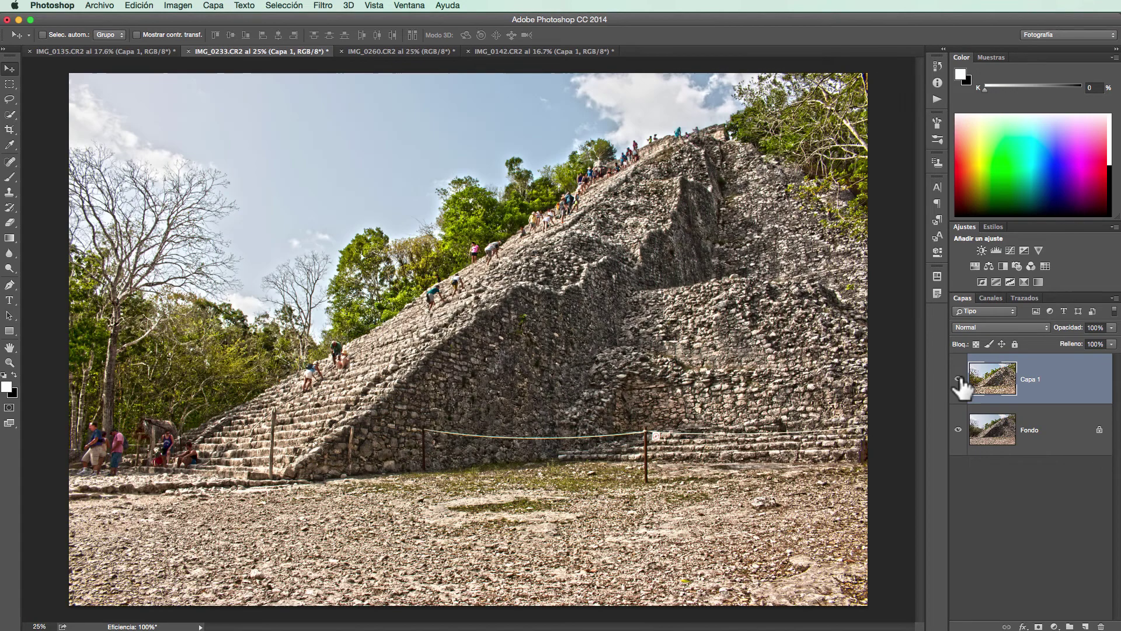
pyautogui.click(1112, 328)
pyautogui.moveTo(1110, 328)
pyautogui.mouseDown()
pyautogui.moveTo(1112, 338)
pyautogui.moveTo(1085, 342)
pyautogui.mouseUp()
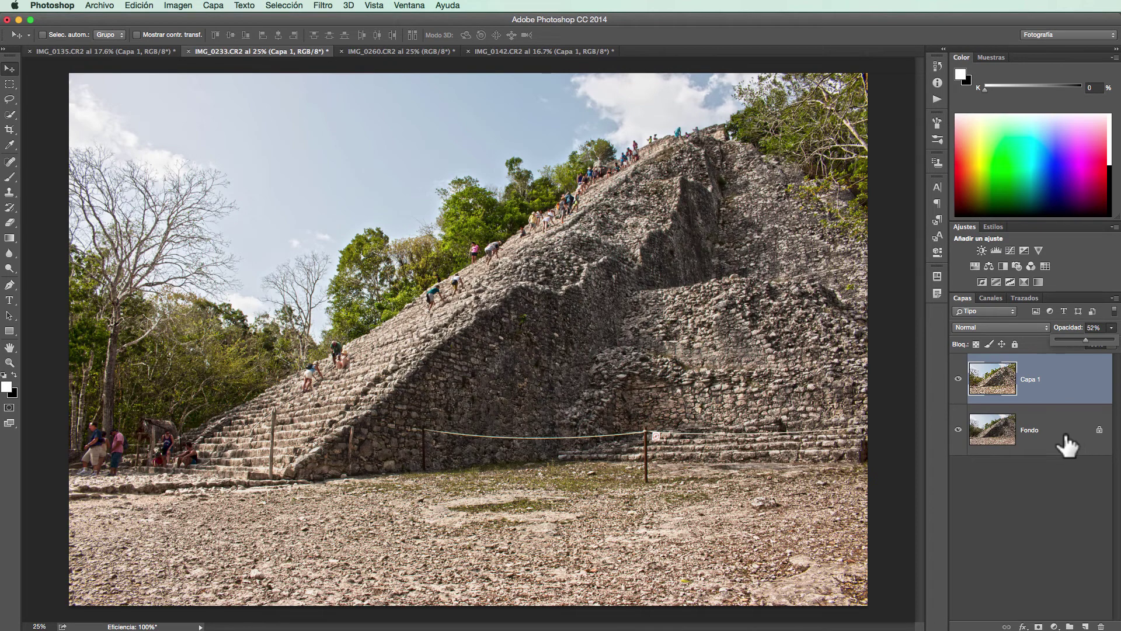
pyautogui.click(958, 380)
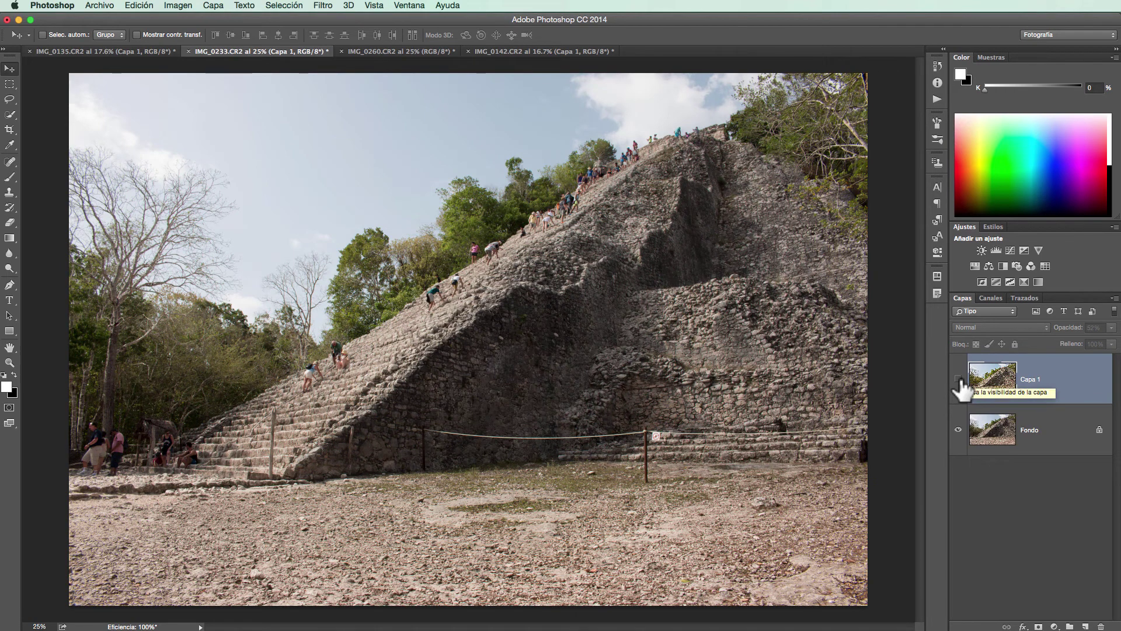
pyautogui.click(959, 379)
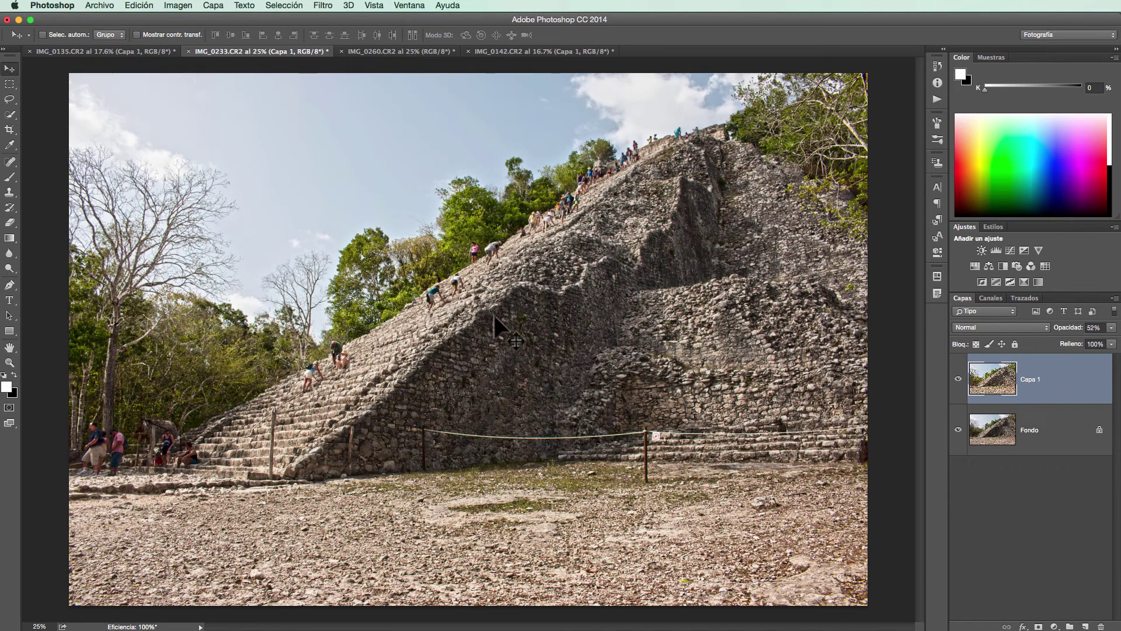
pyautogui.click(959, 380)
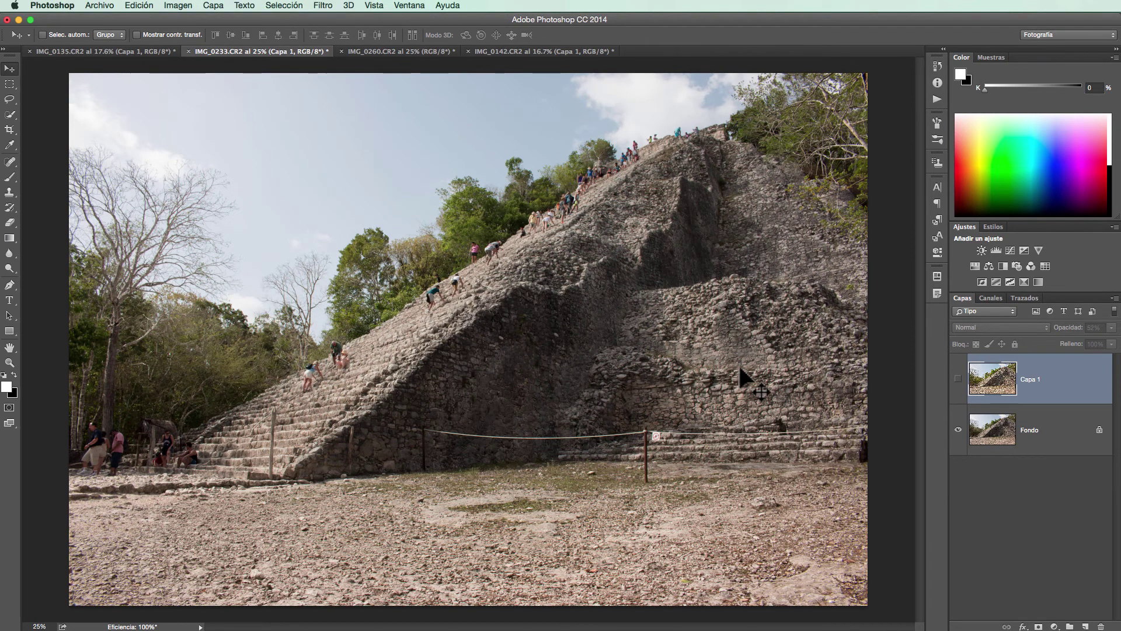
pyautogui.click(958, 379)
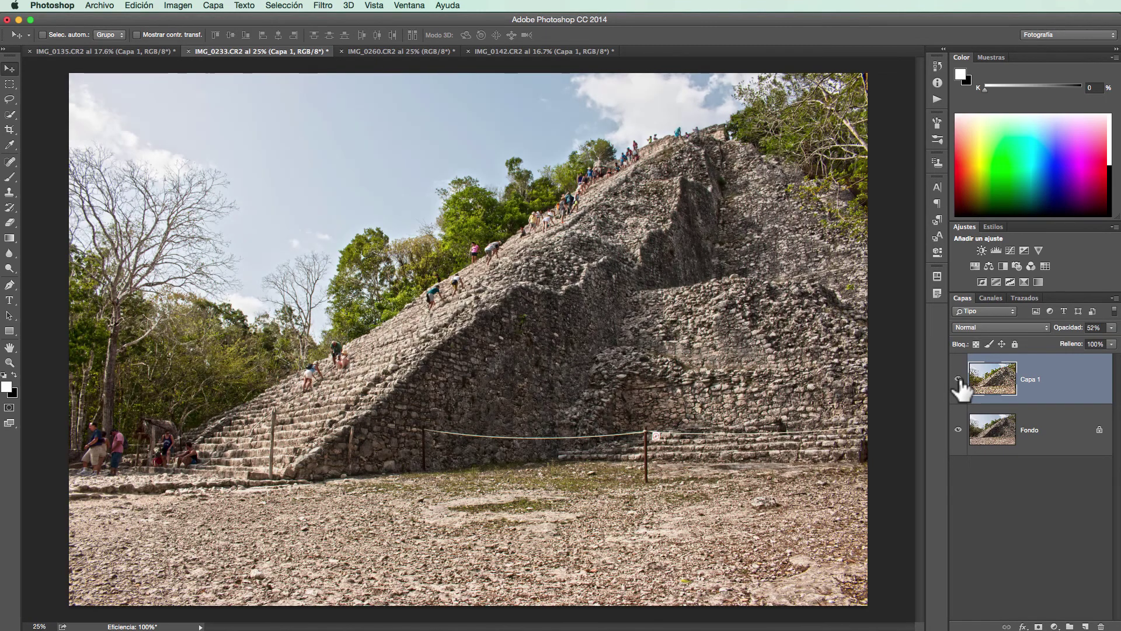